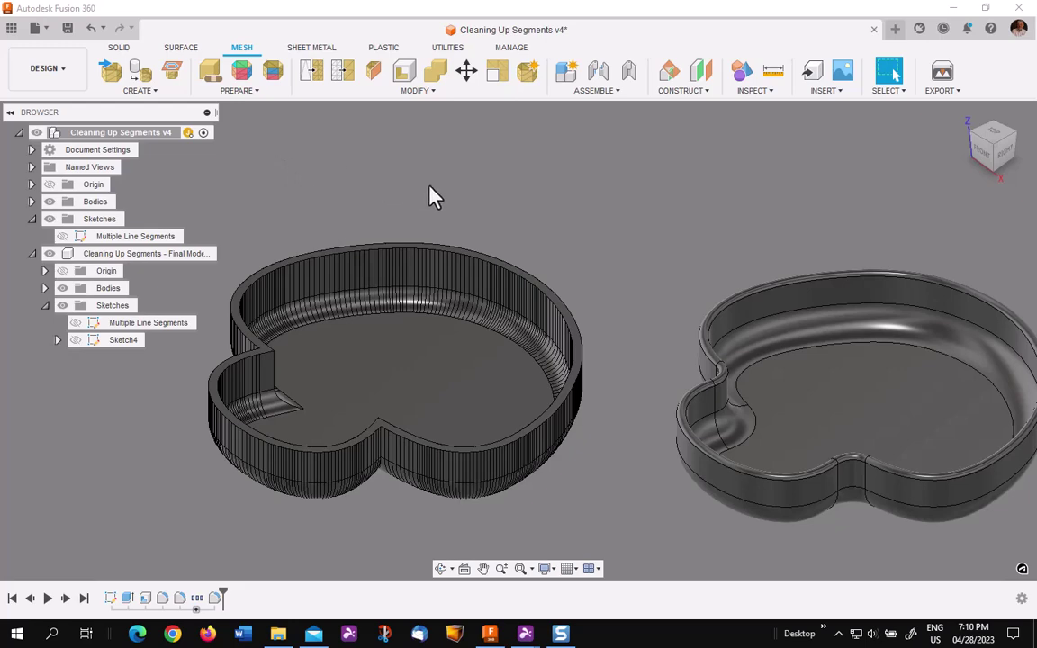
Step: Make the Multiple Line Segments and Sketch4 outlines visible
scroll(428, 195, up, 4)
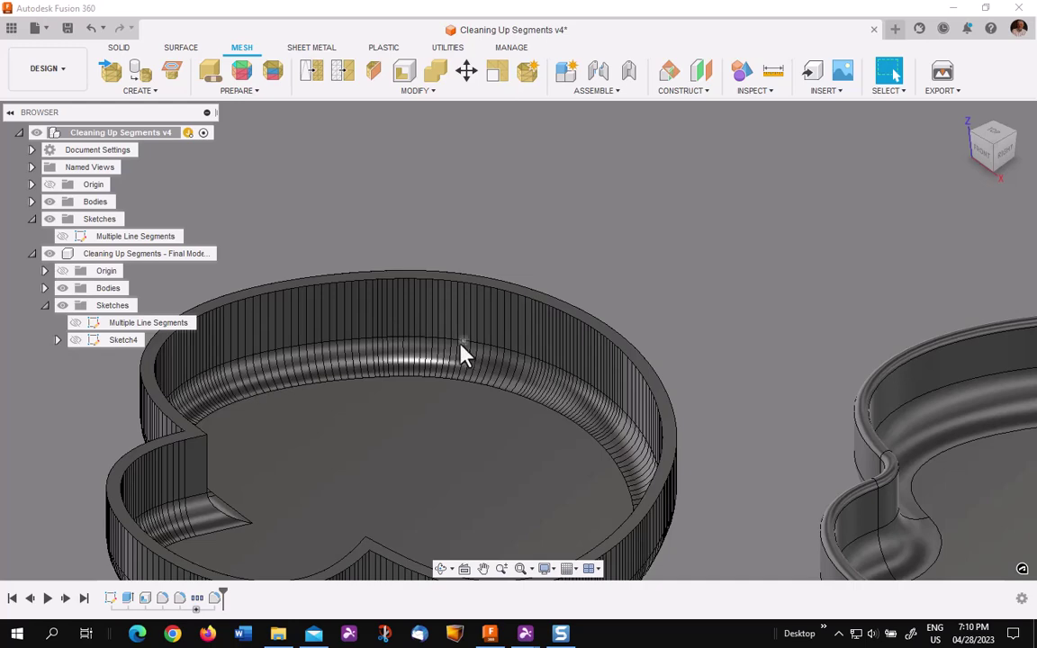
scroll(424, 349, down, 4)
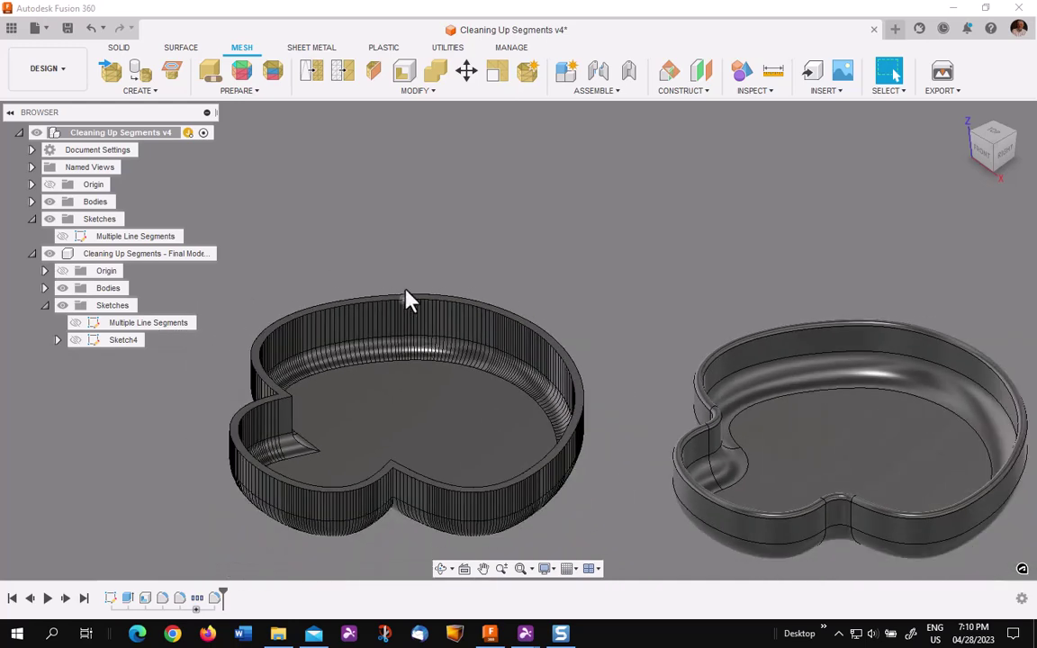
middle_drag(405, 263, 378, 183)
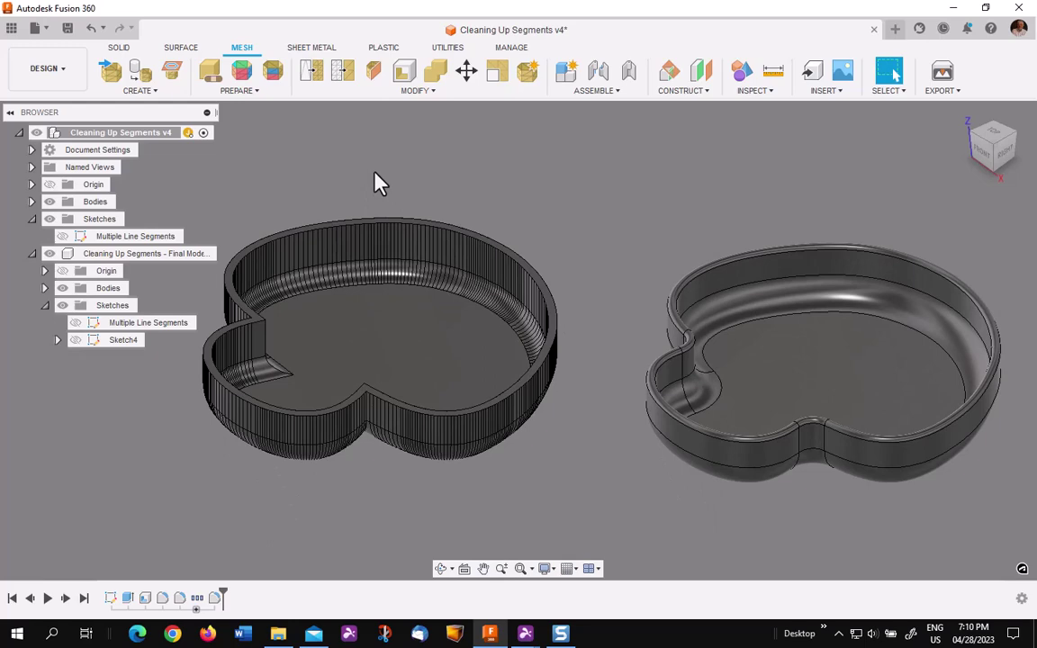
scroll(814, 279, up, 3)
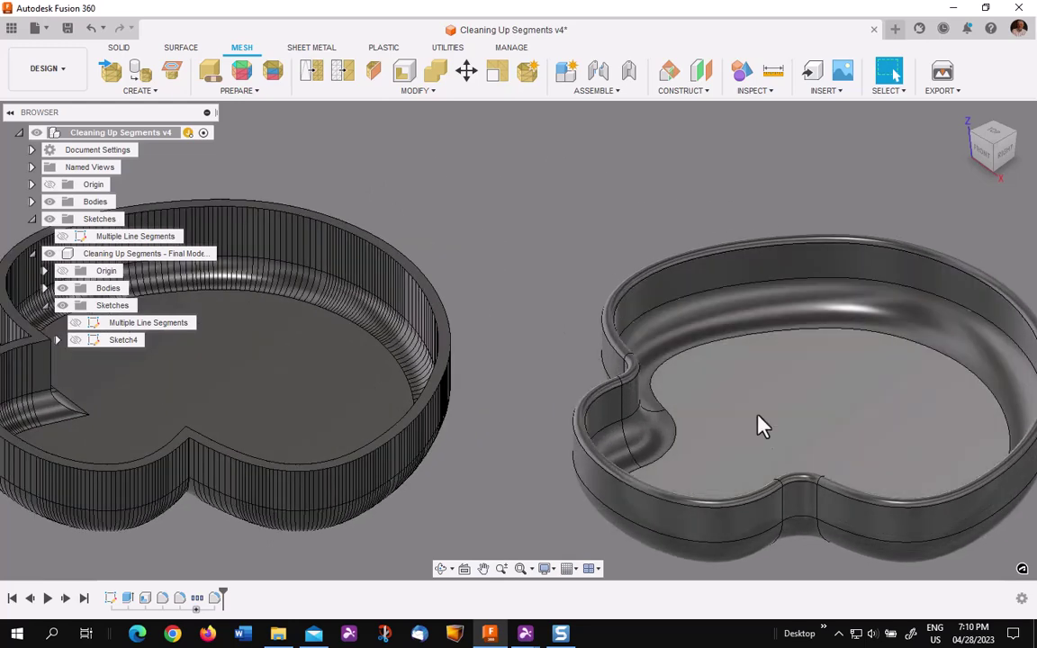
scroll(541, 270, down, 3)
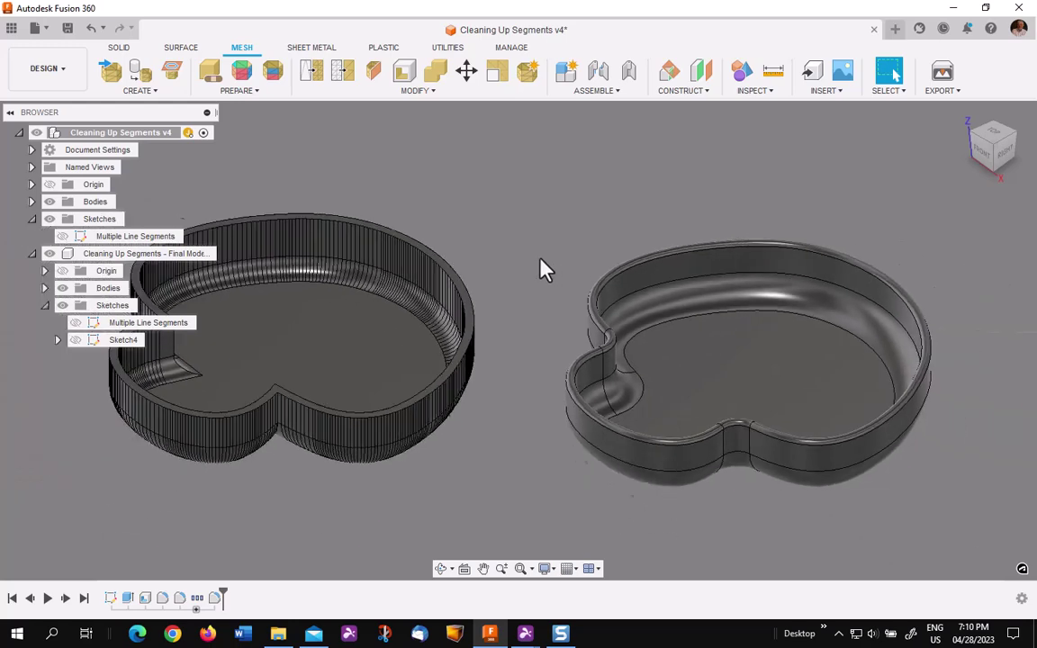
click(65, 238)
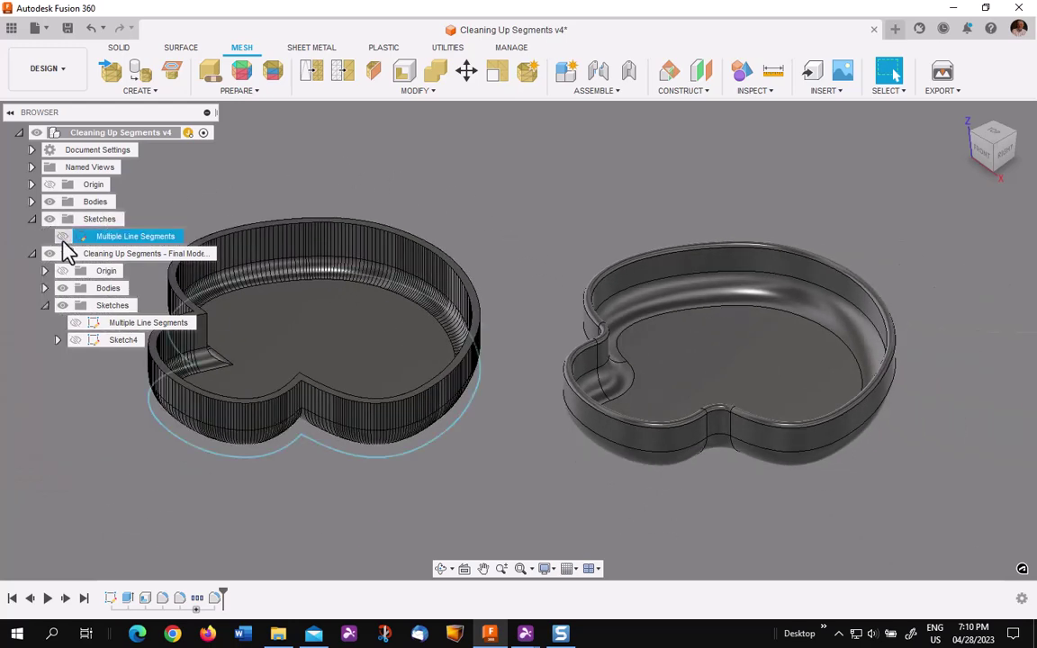
click(63, 238)
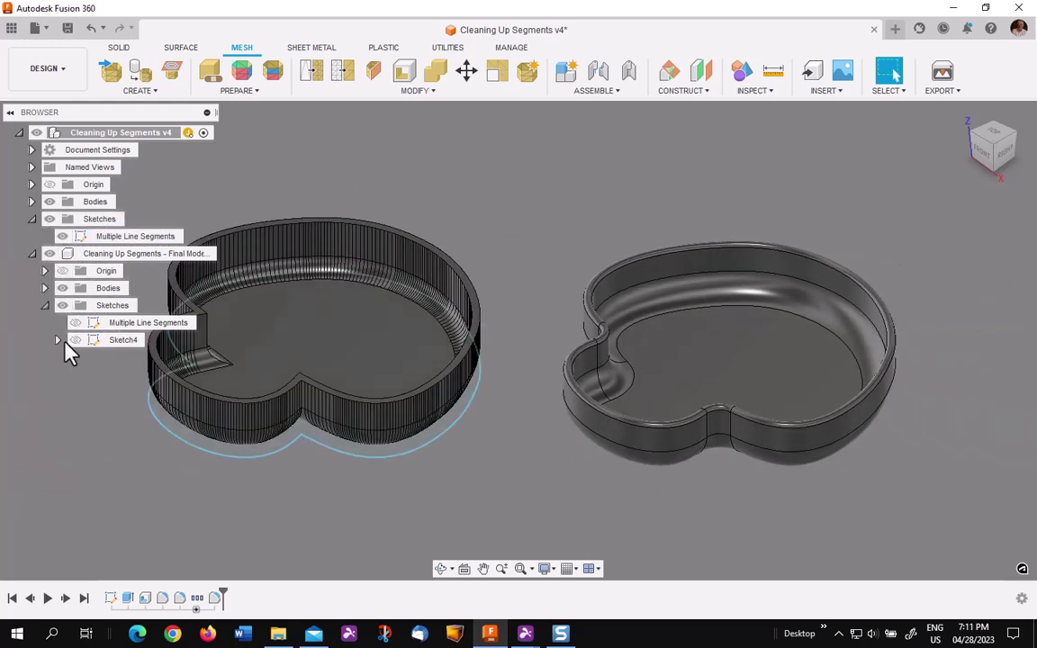
click(74, 340)
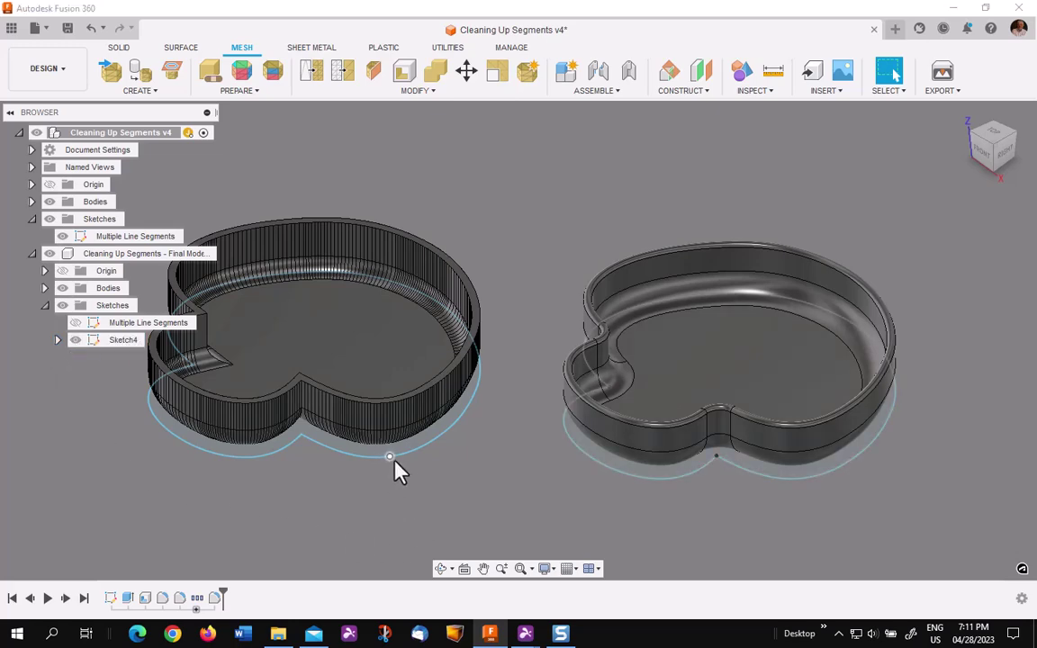
Step: Hide the 'Cleaning Up Segments - Final Model' reference bowl component
scroll(410, 465, up, 4)
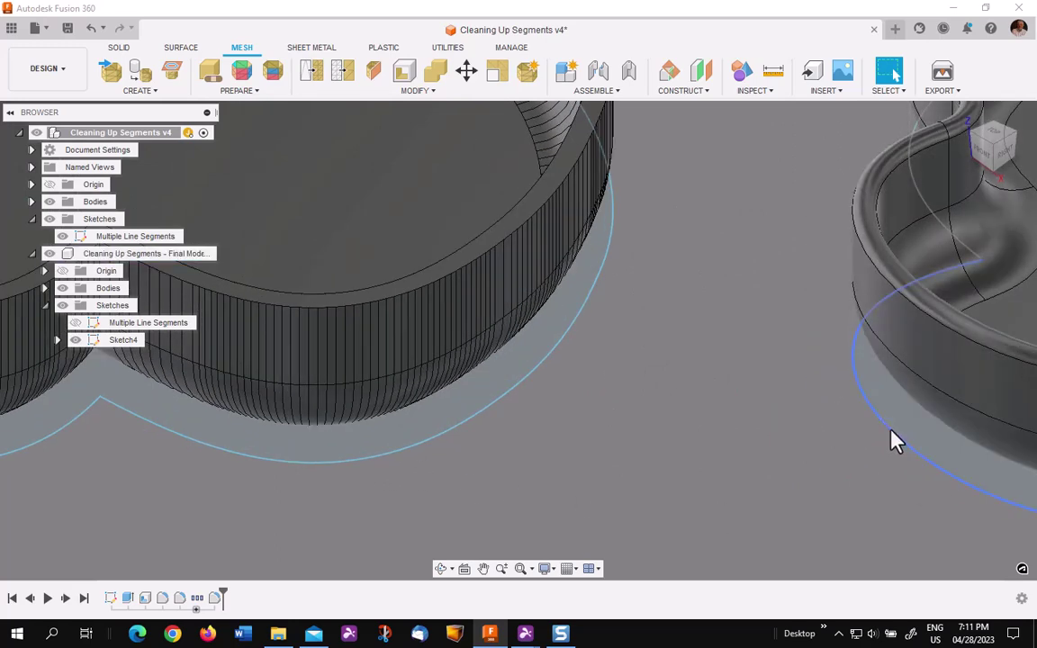
click(78, 342)
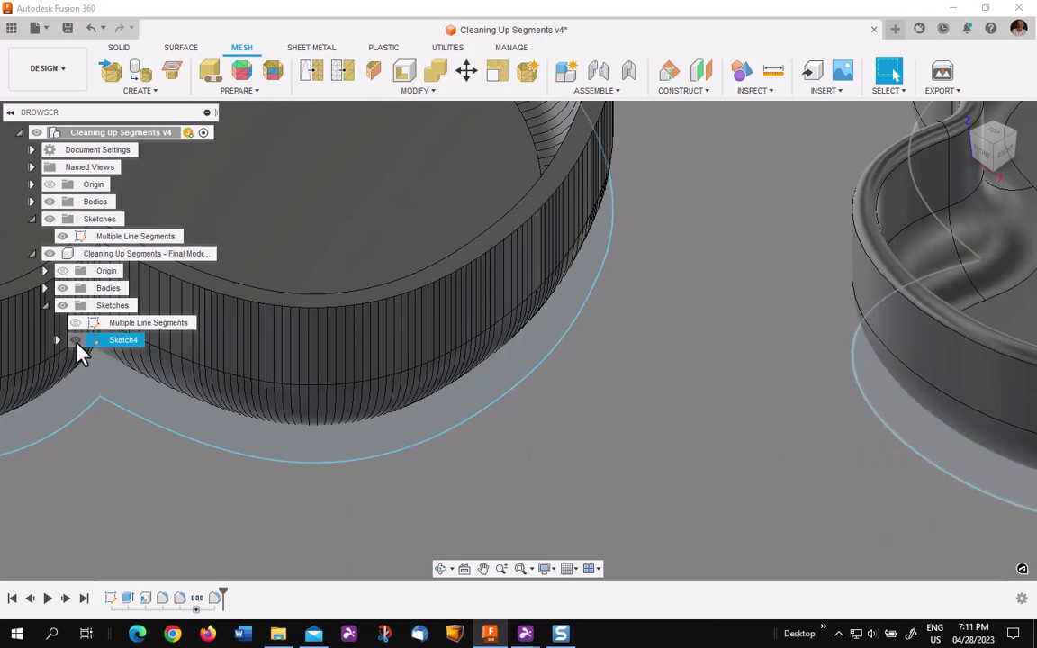
click(49, 253)
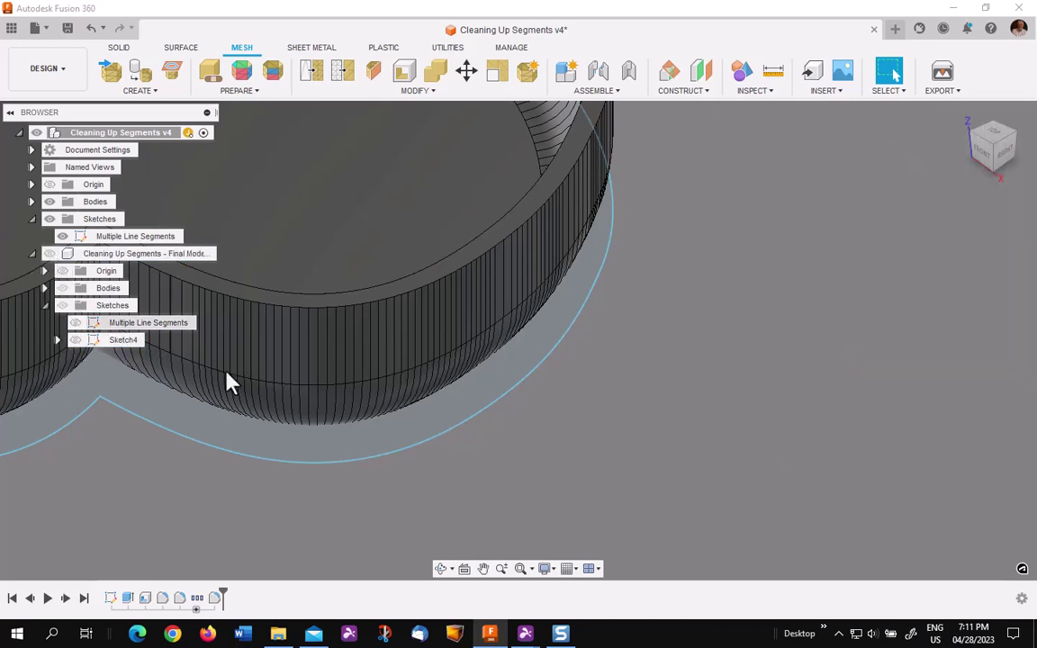
scroll(230, 383, down, 2)
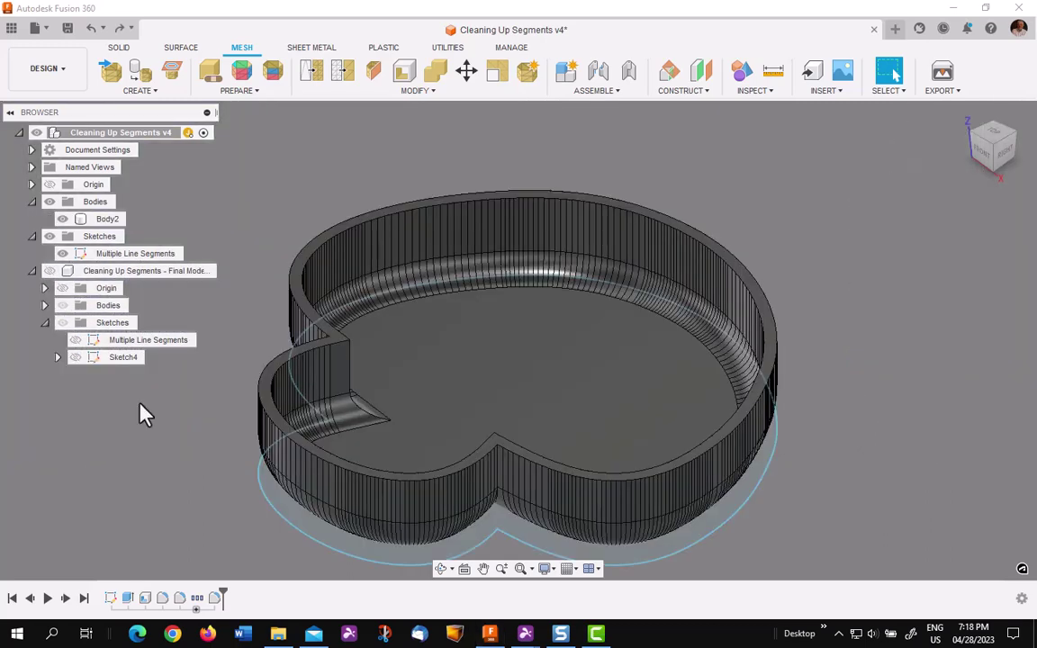
Step: Hide the Body2 mesh bowl and recentre the outline in the view
click(62, 218)
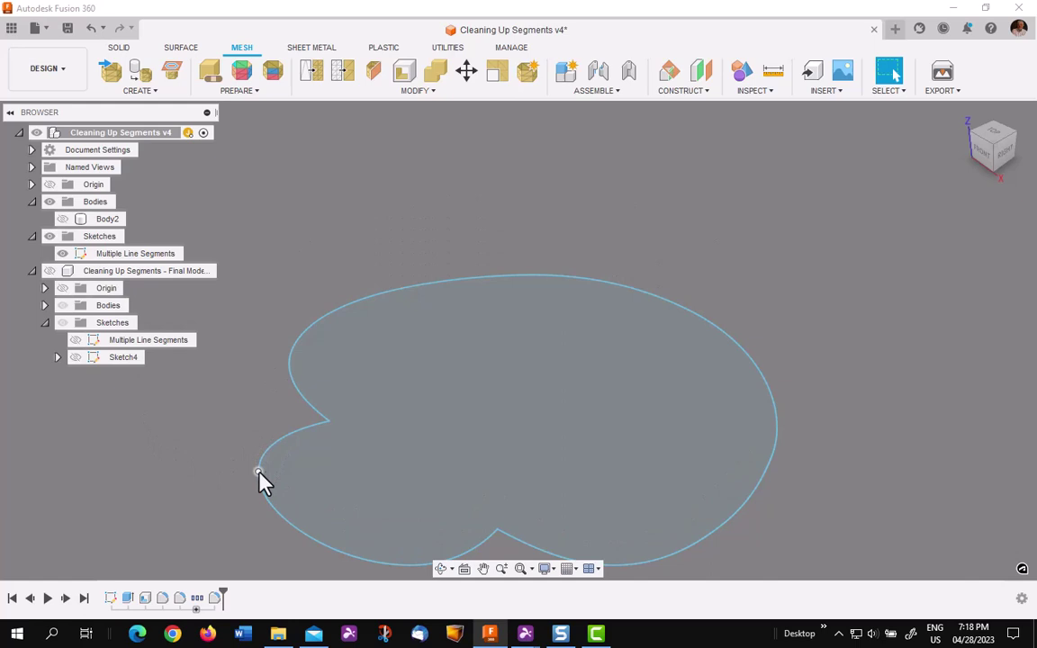
scroll(303, 391, up, 2)
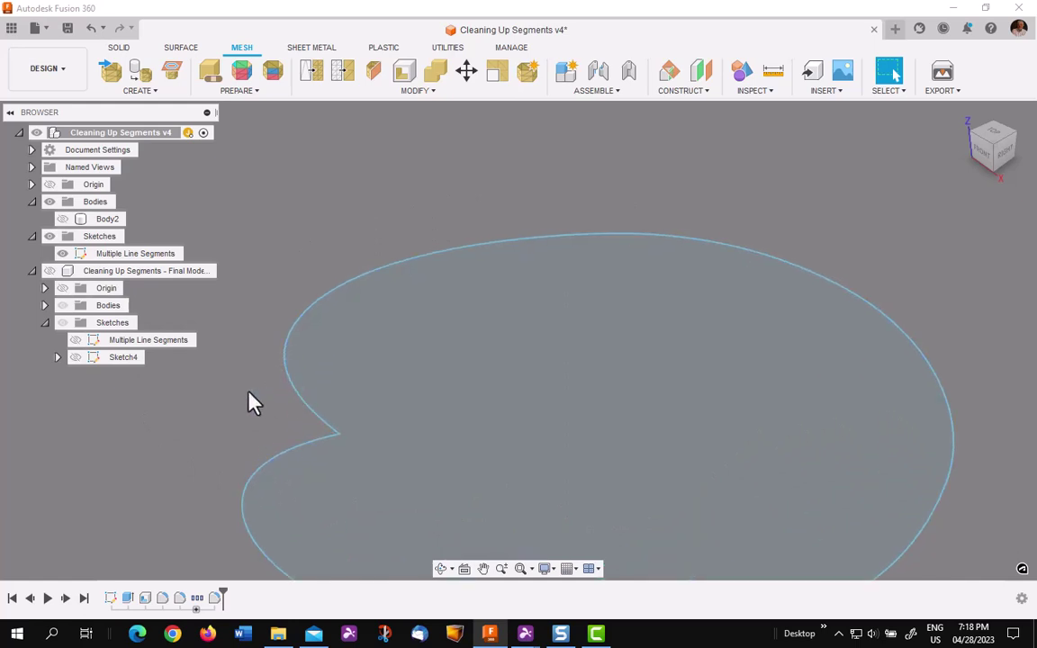
click(181, 57)
drag(233, 184, 234, 146)
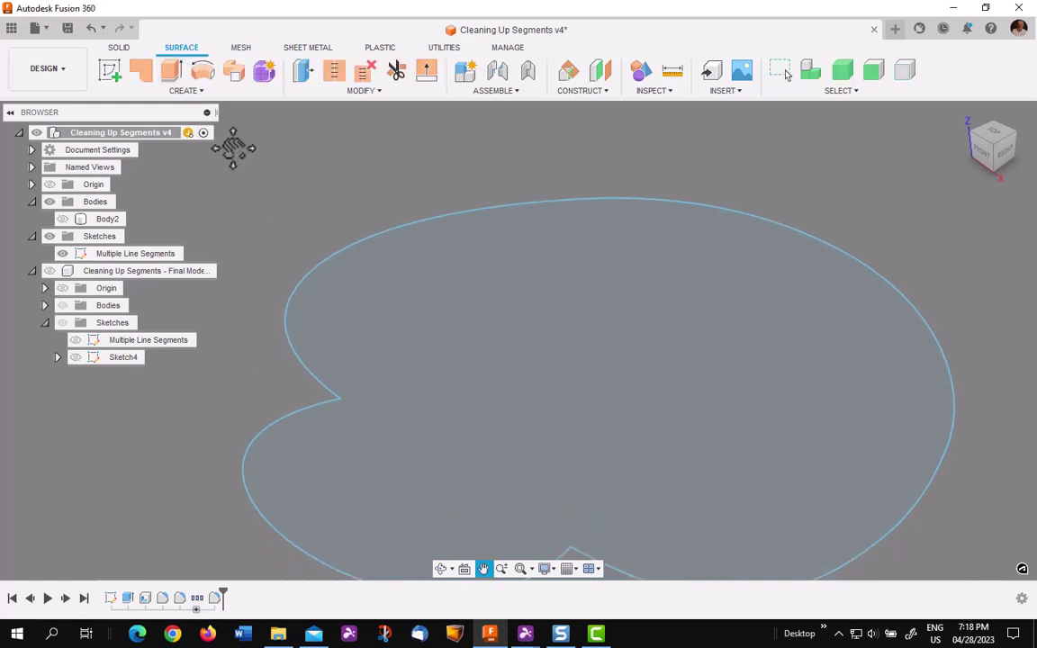
key(Escape)
Step: Surface-extrude the outline symmetrically to a 0.25 in full height
click(173, 76)
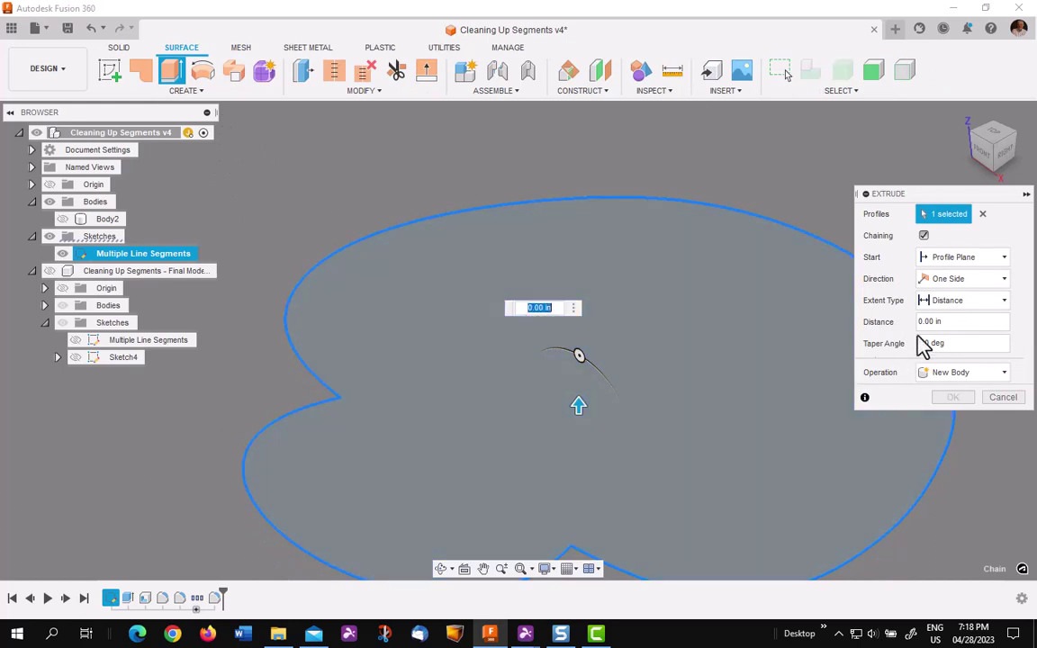
click(990, 282)
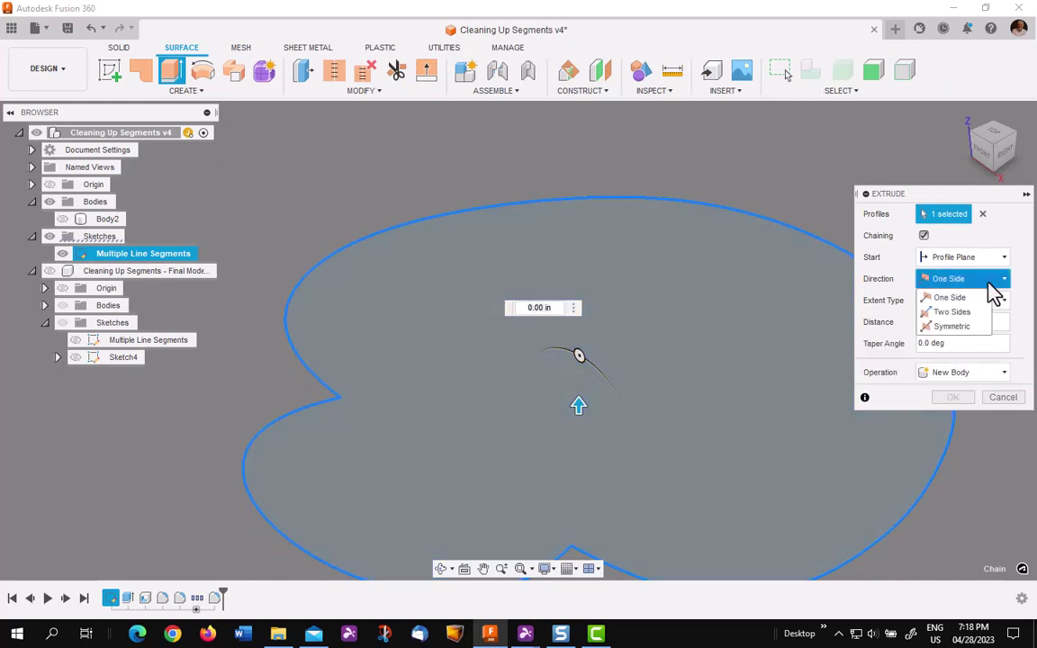
click(963, 328)
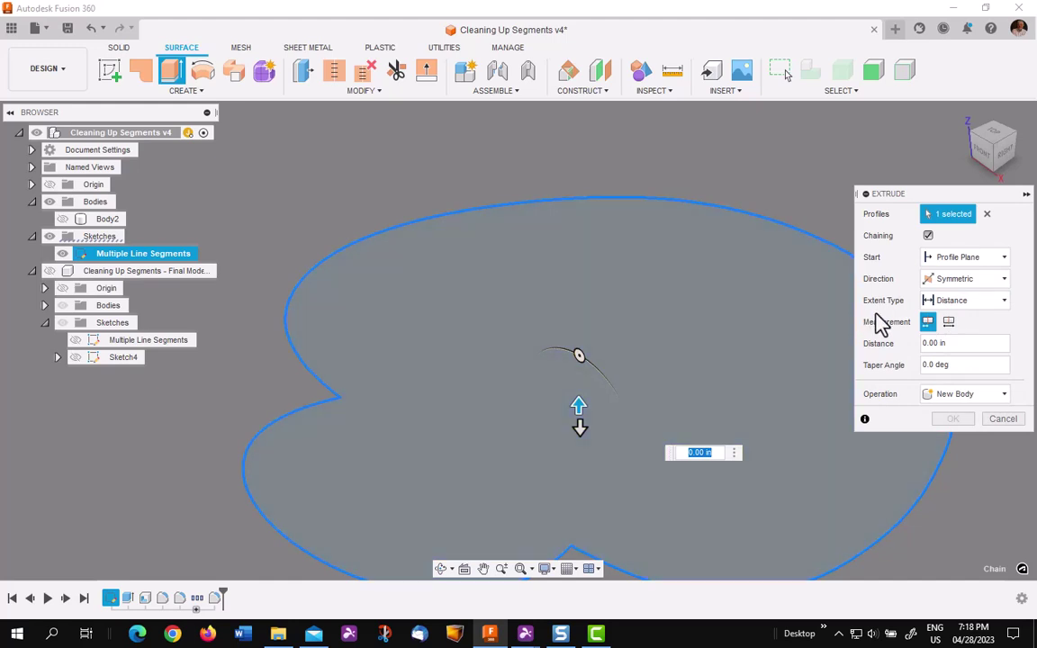
click(961, 346)
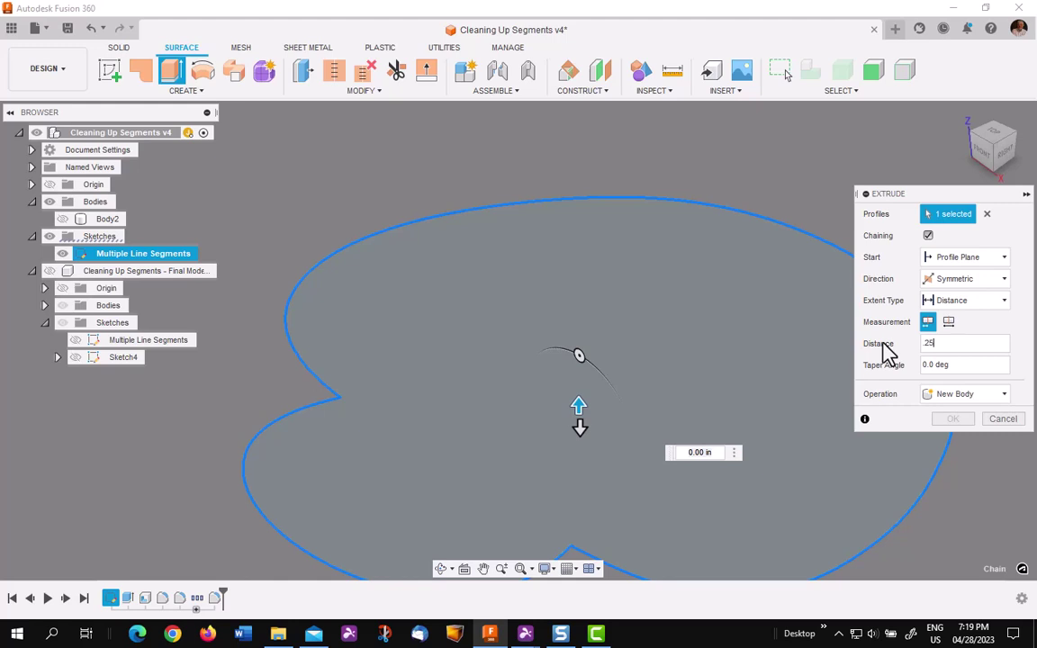
text(.25)
key(Tab)
click(949, 322)
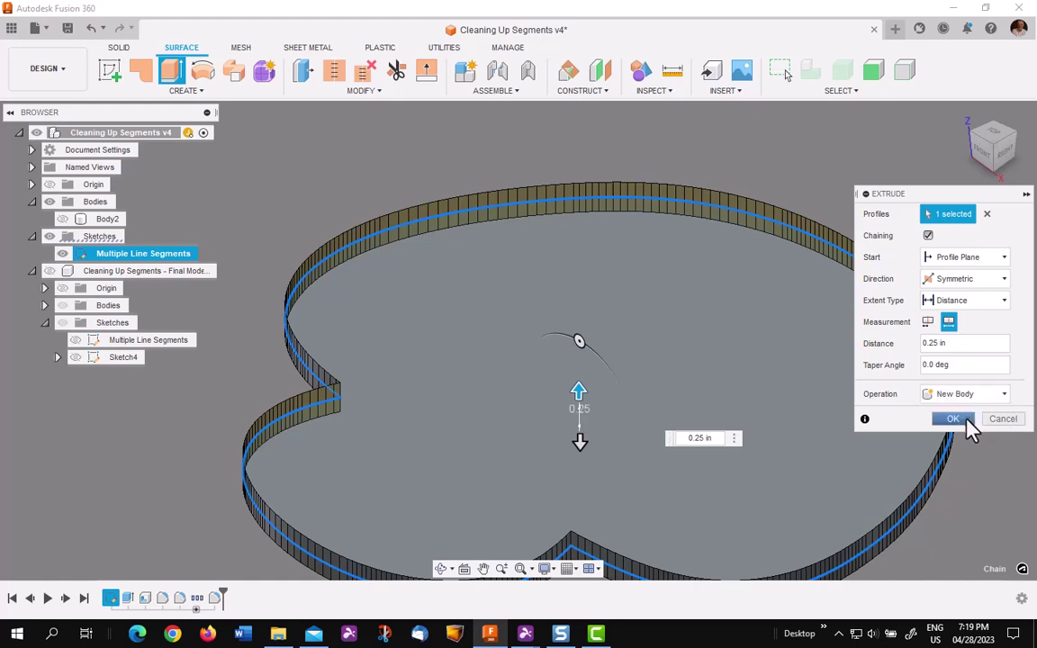
key(Return)
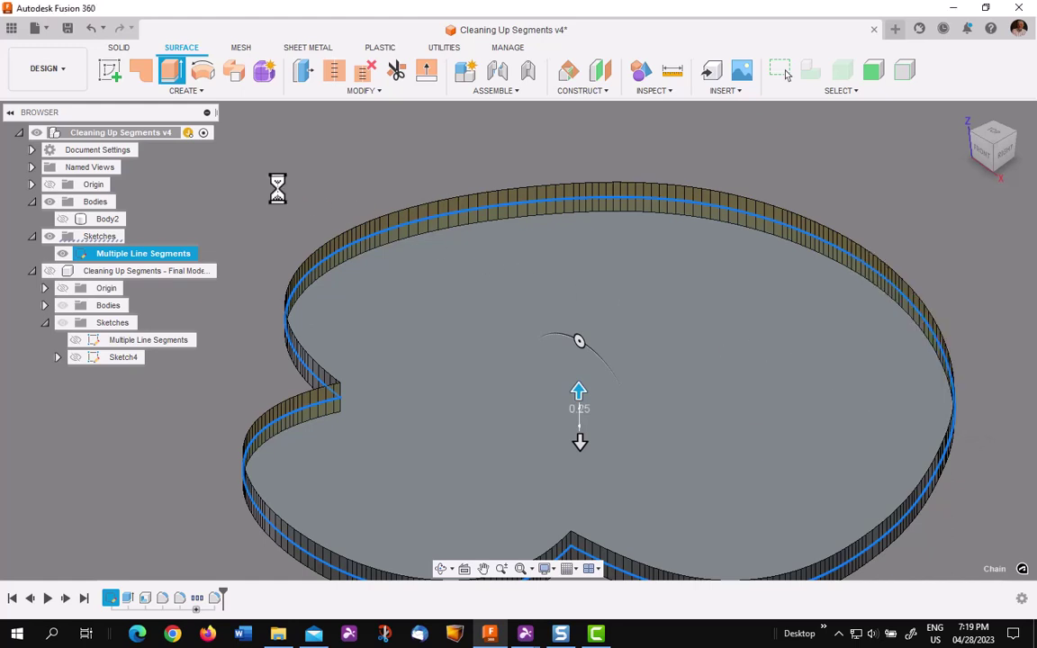
Step: Tessellate Body3 into a mesh at Medium refinement
click(243, 50)
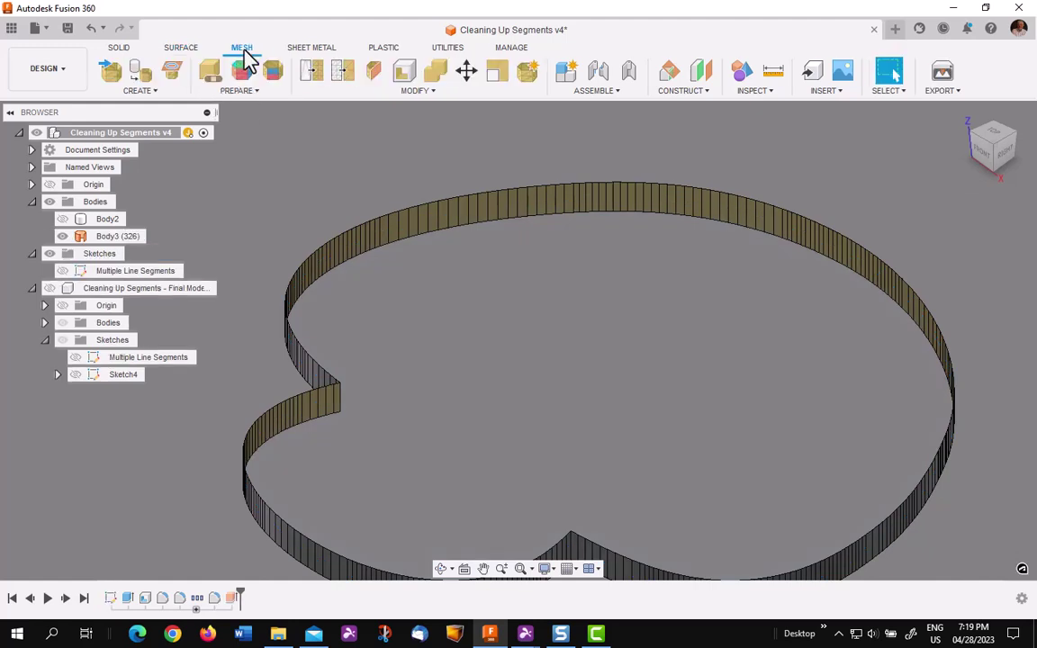
click(141, 78)
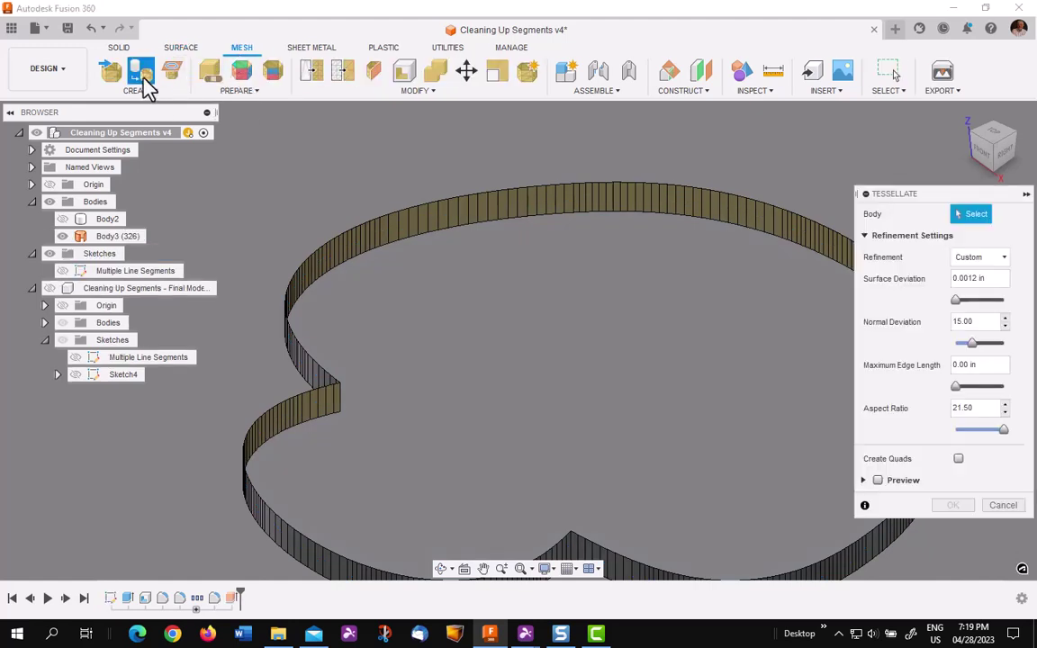
click(771, 224)
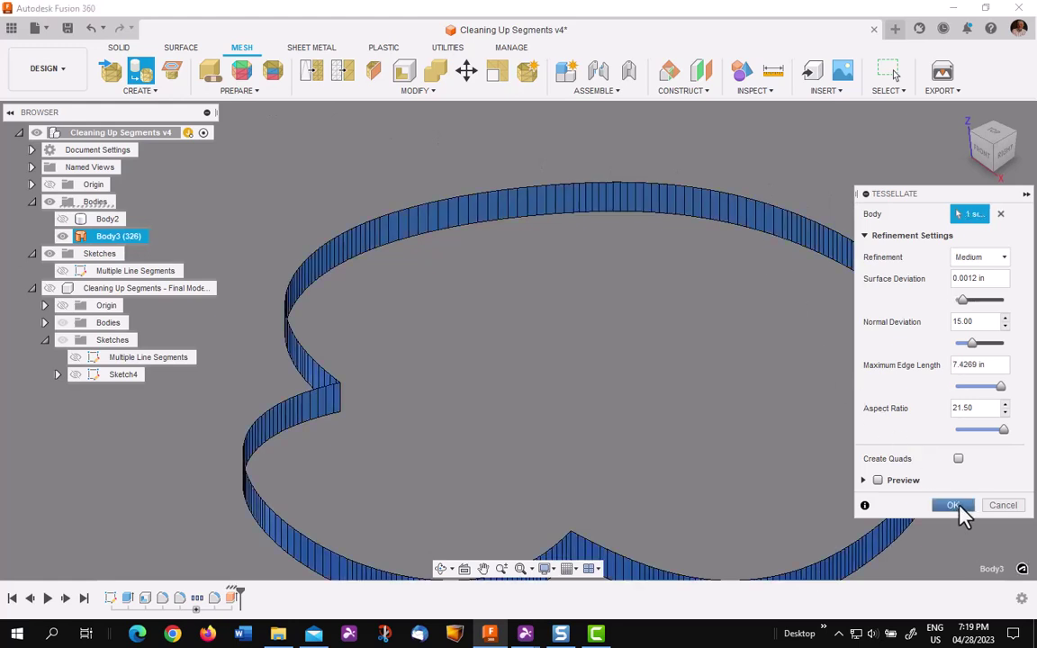
click(956, 507)
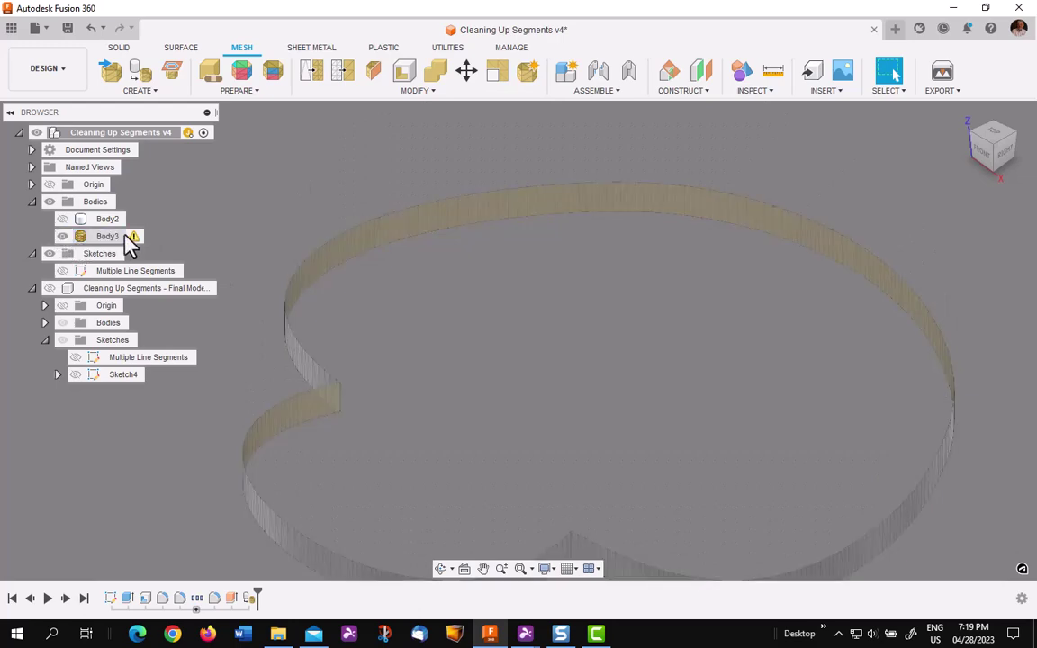
click(134, 238)
key(Escape)
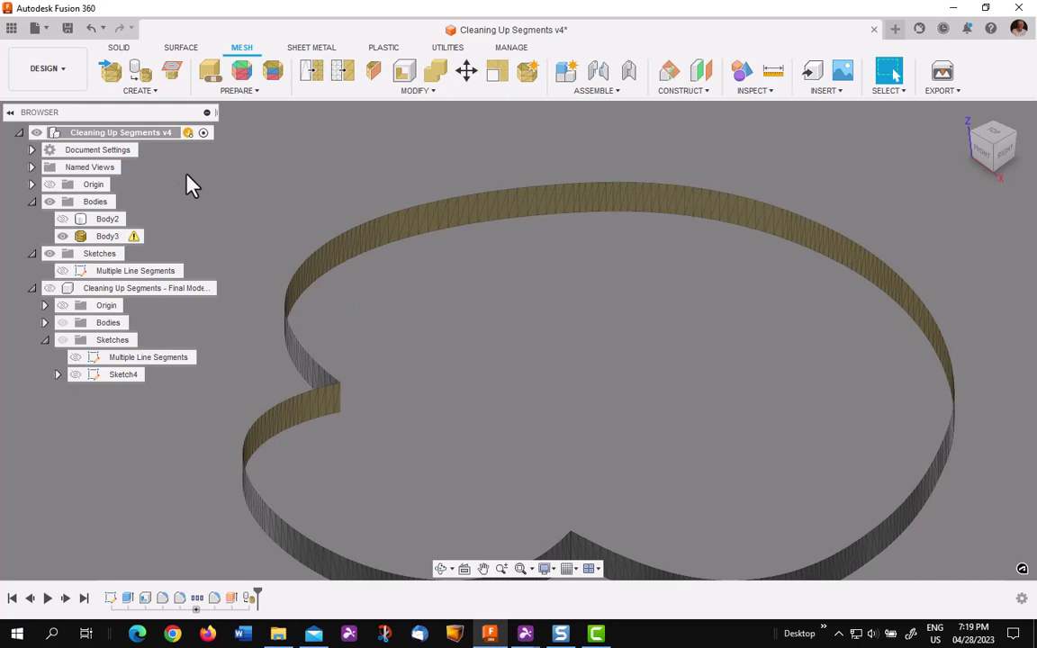
Step: Create a mesh section sketch of Body3 cut by the XY origin plane
click(173, 72)
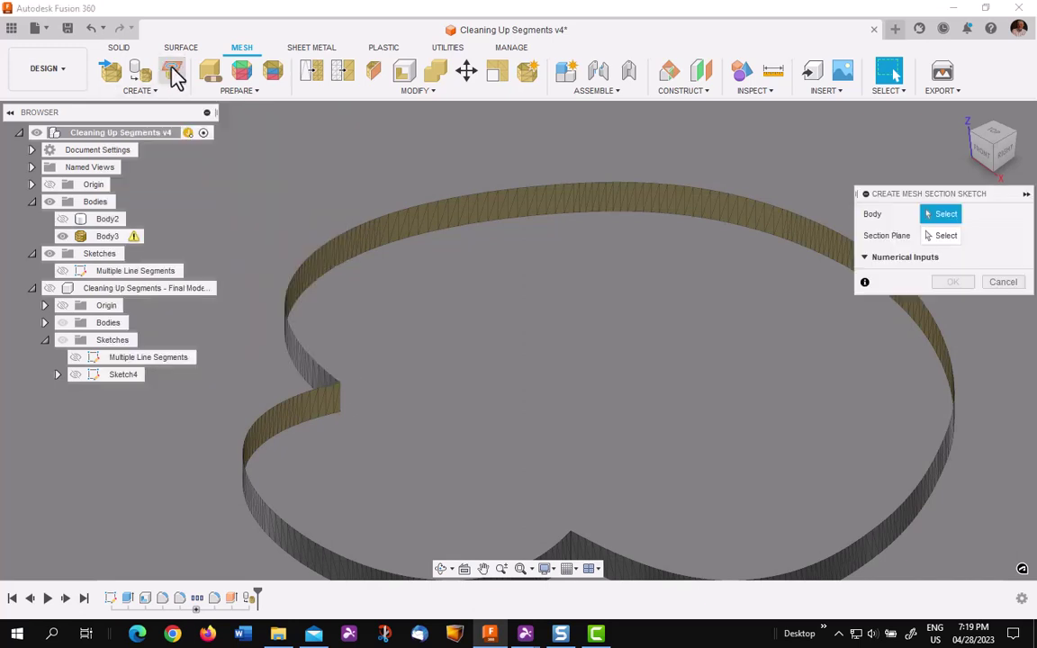
click(453, 222)
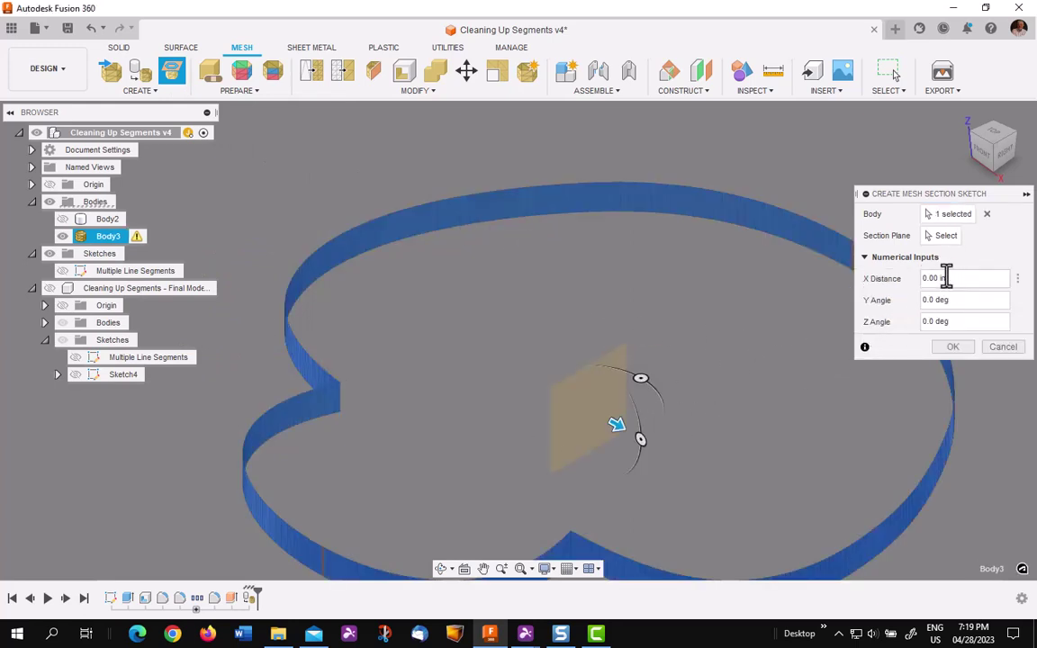
click(945, 235)
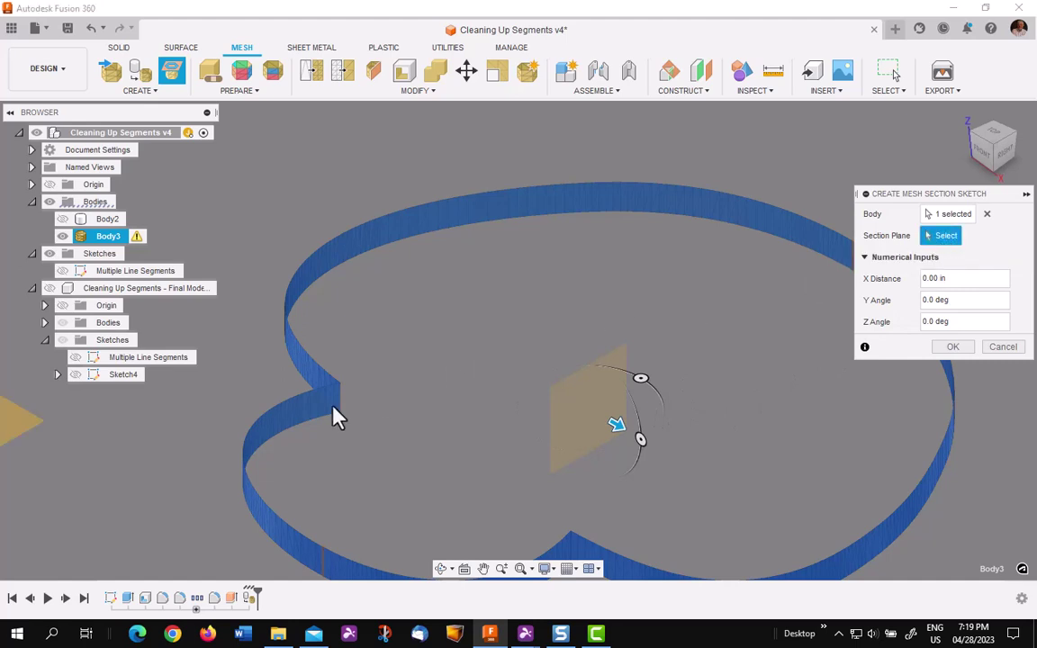
middle_drag(19, 430, 214, 479)
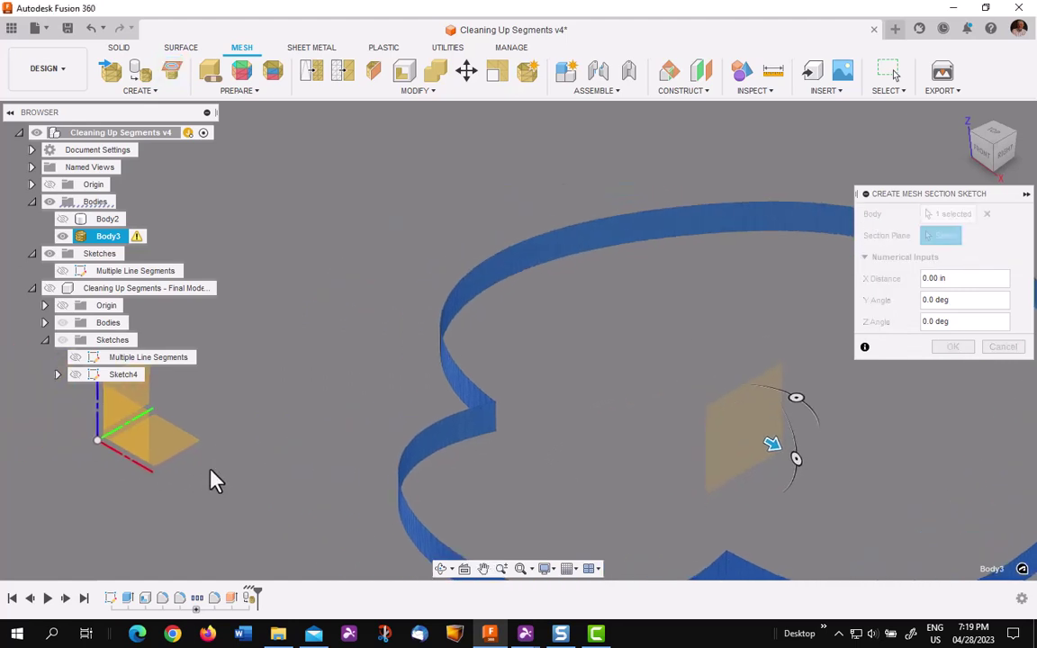
click(160, 455)
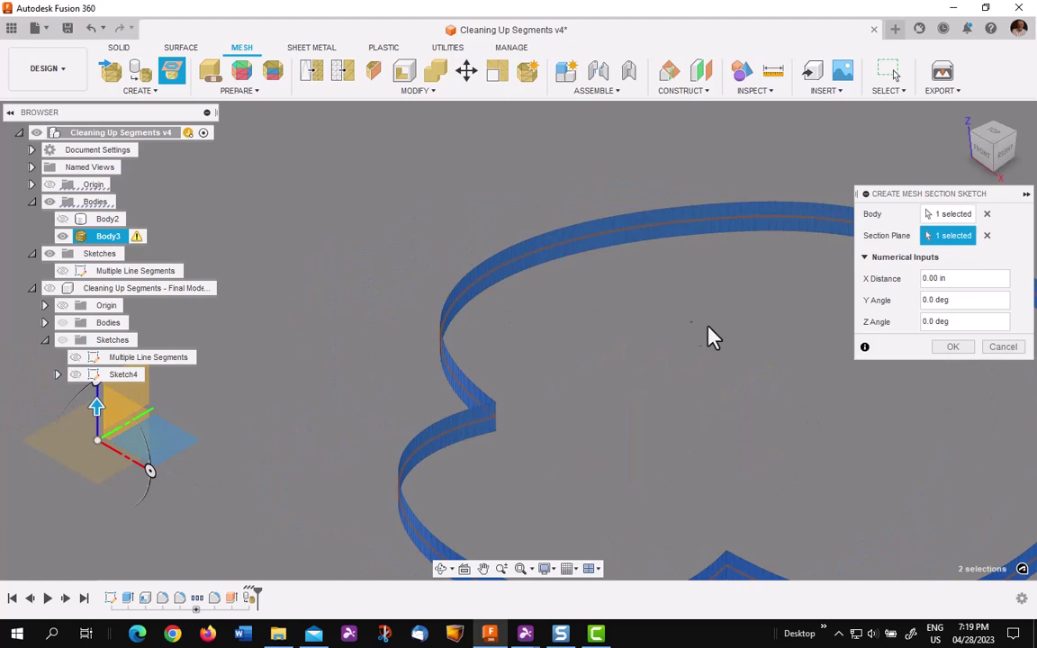
click(954, 346)
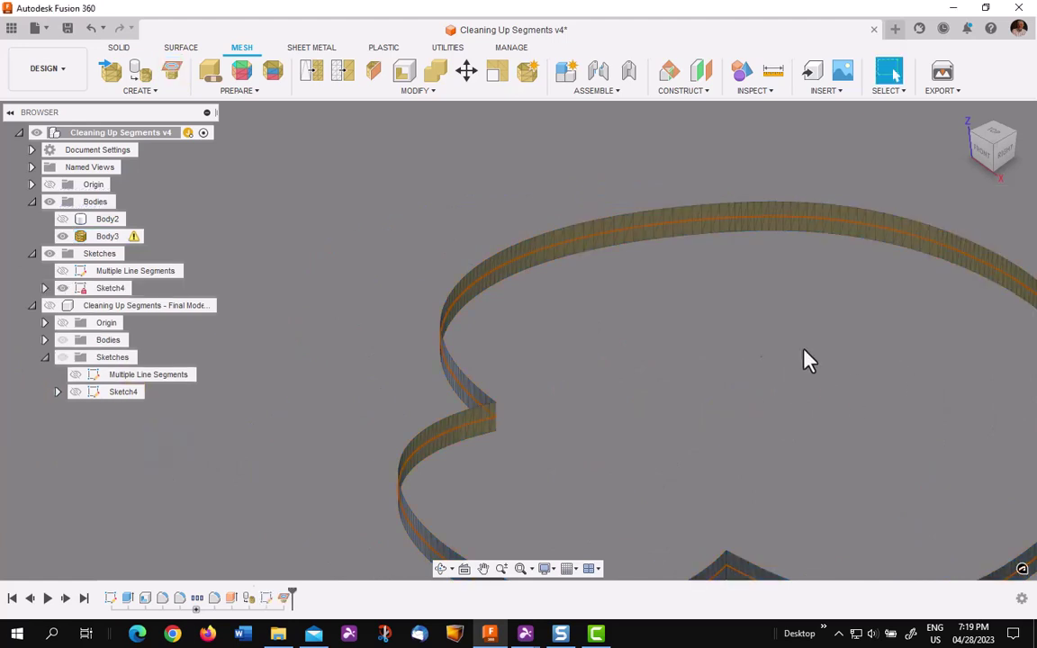
Step: Hide Body3 and start editing Sketch4
click(69, 237)
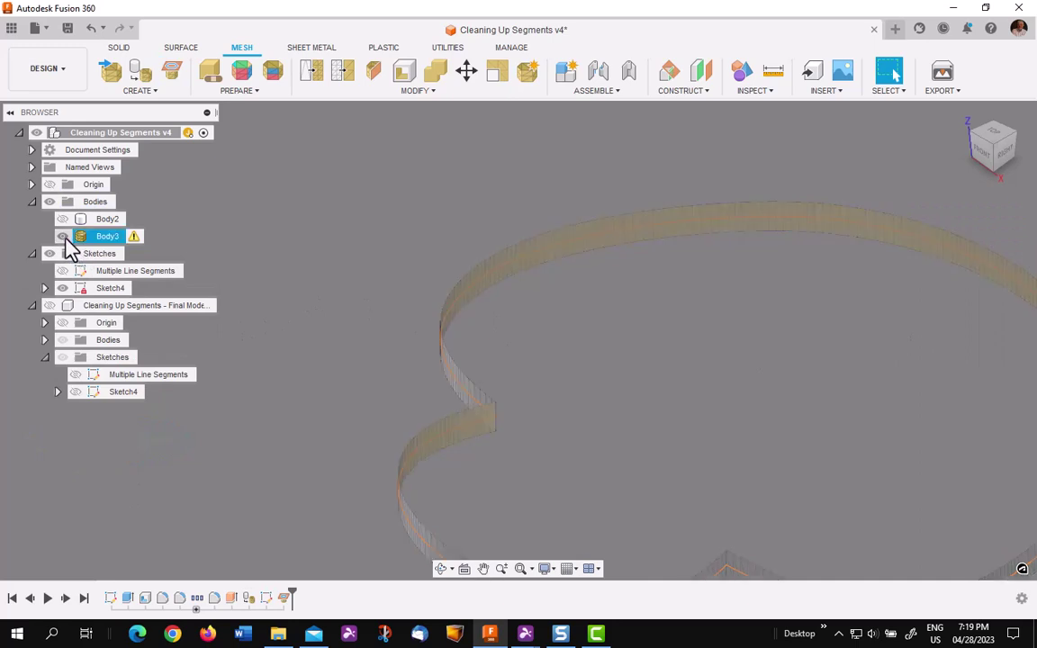
click(63, 237)
scroll(307, 342, down, 3)
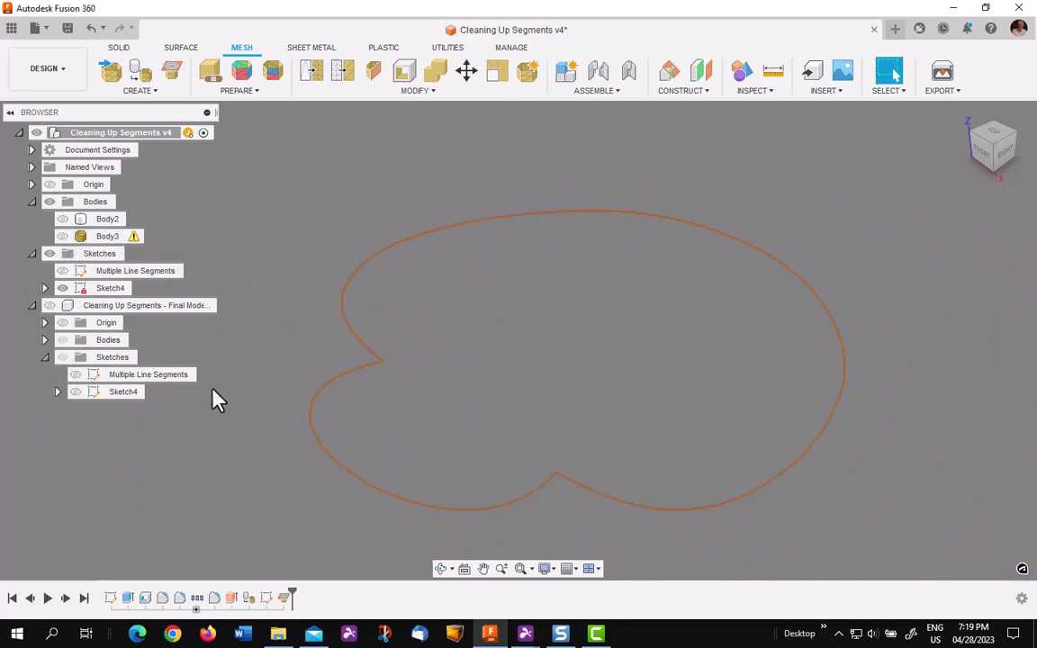
right_click(99, 287)
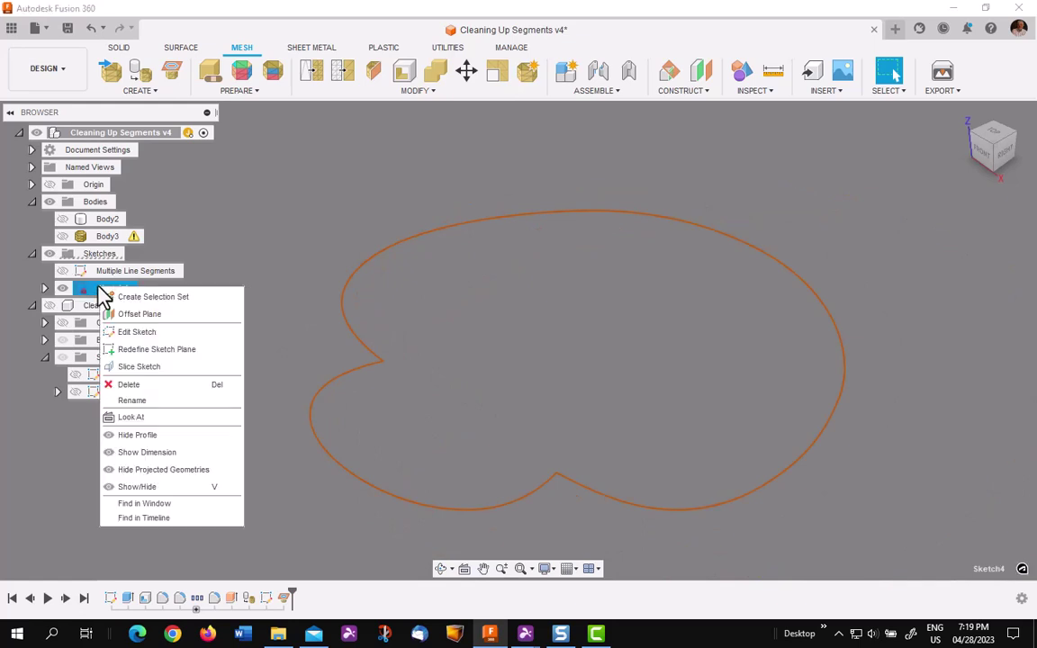
click(136, 331)
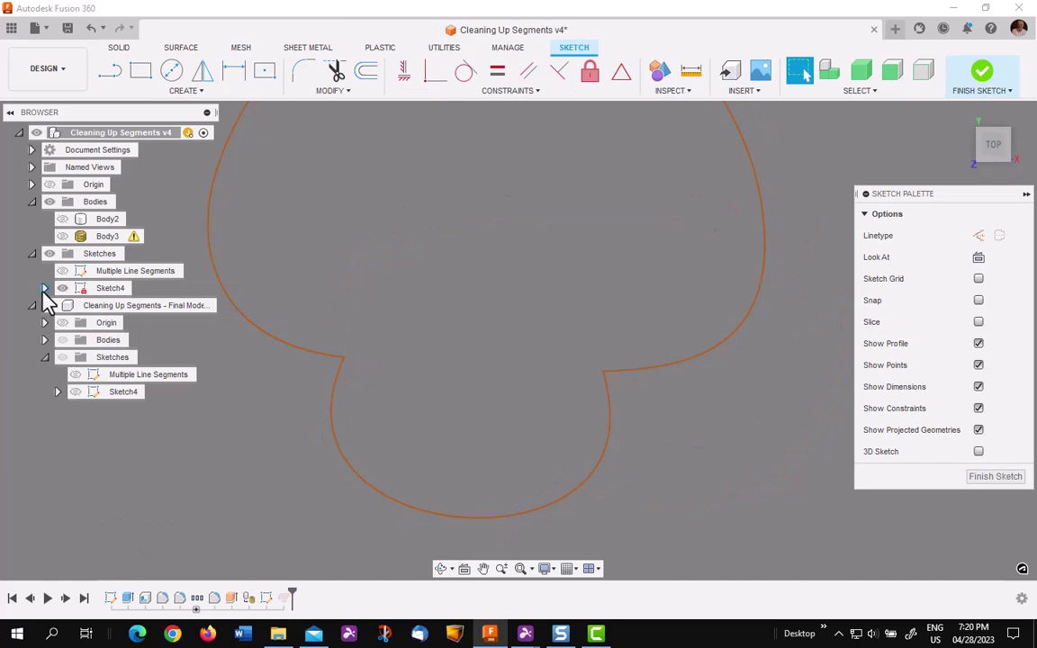
click(44, 288)
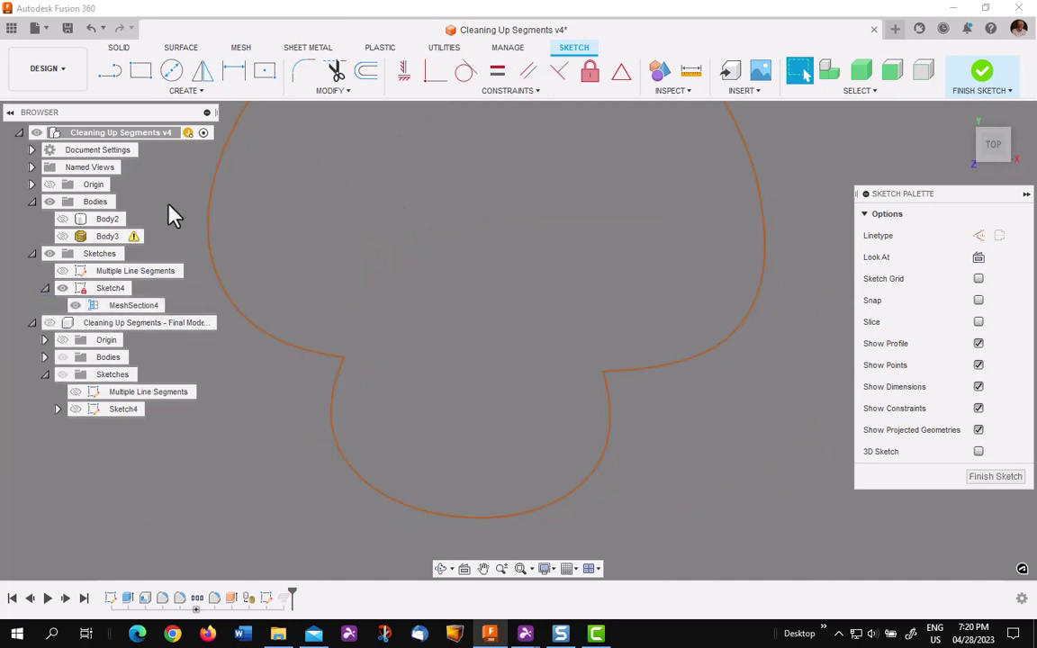
Step: Fit a curve to the mesh section, picking two corner points on it
click(186, 92)
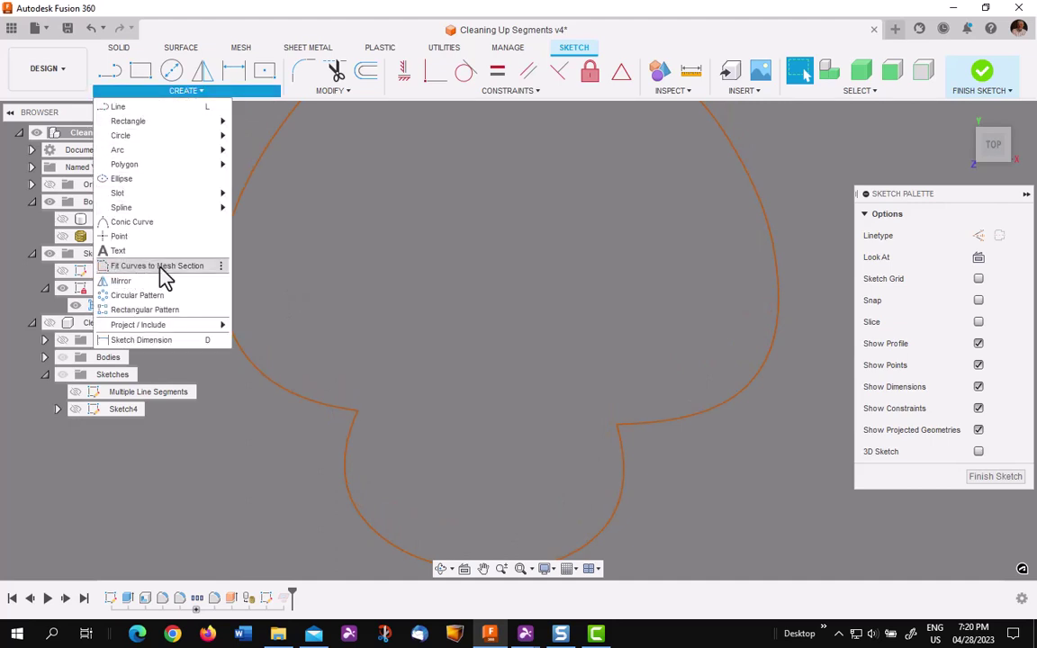
click(187, 270)
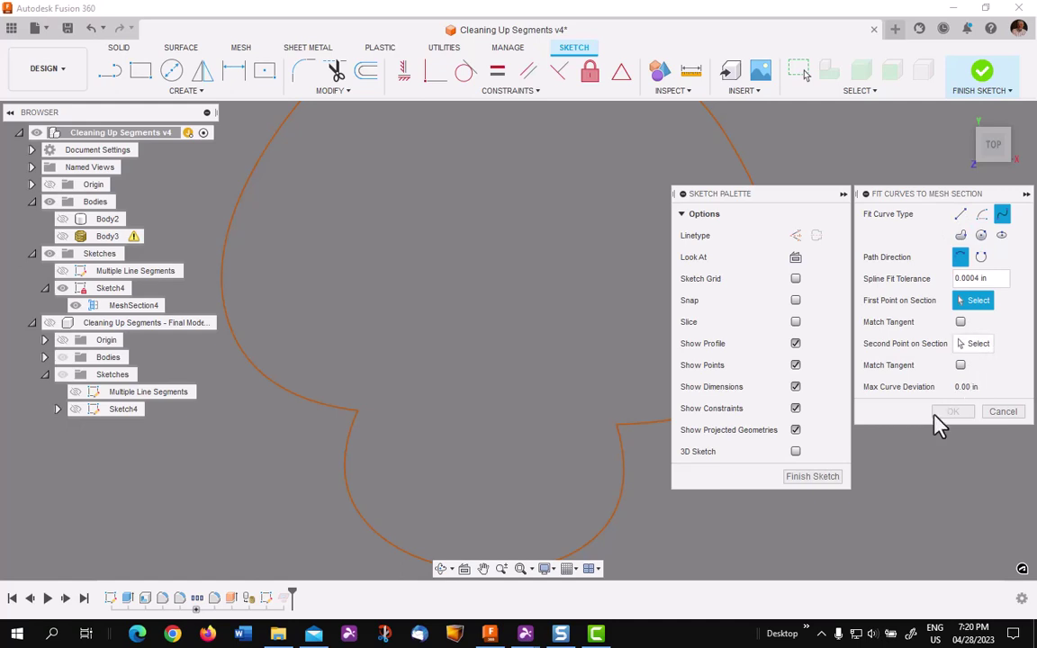
scroll(894, 477, down, 2)
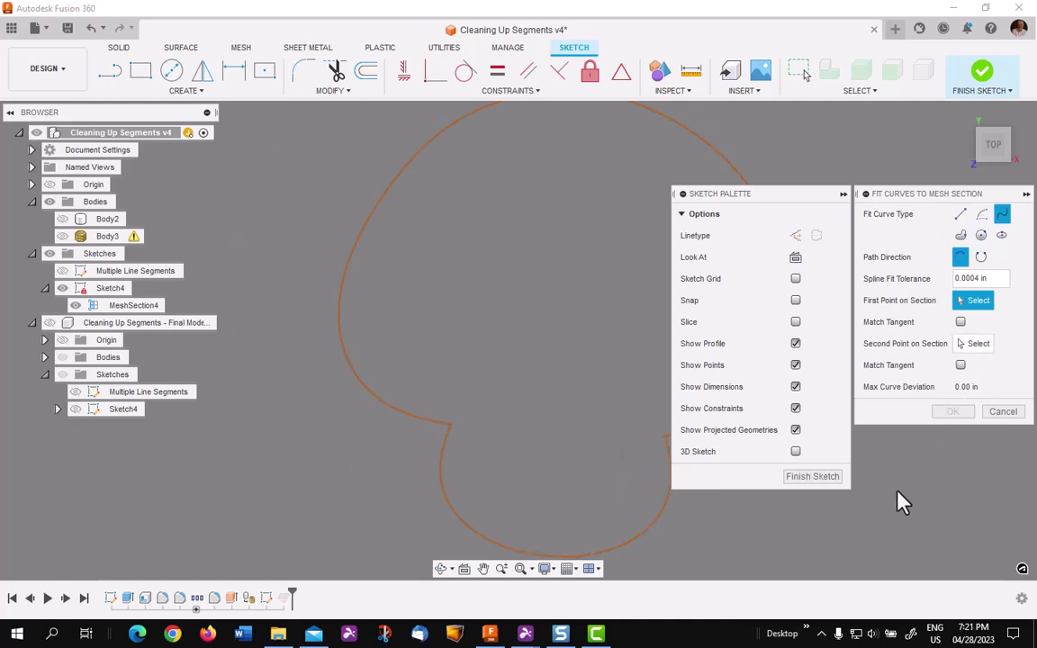
mouse_move(896, 495)
middle_down()
mouse_move(789, 498)
mouse_move(784, 478)
middle_up()
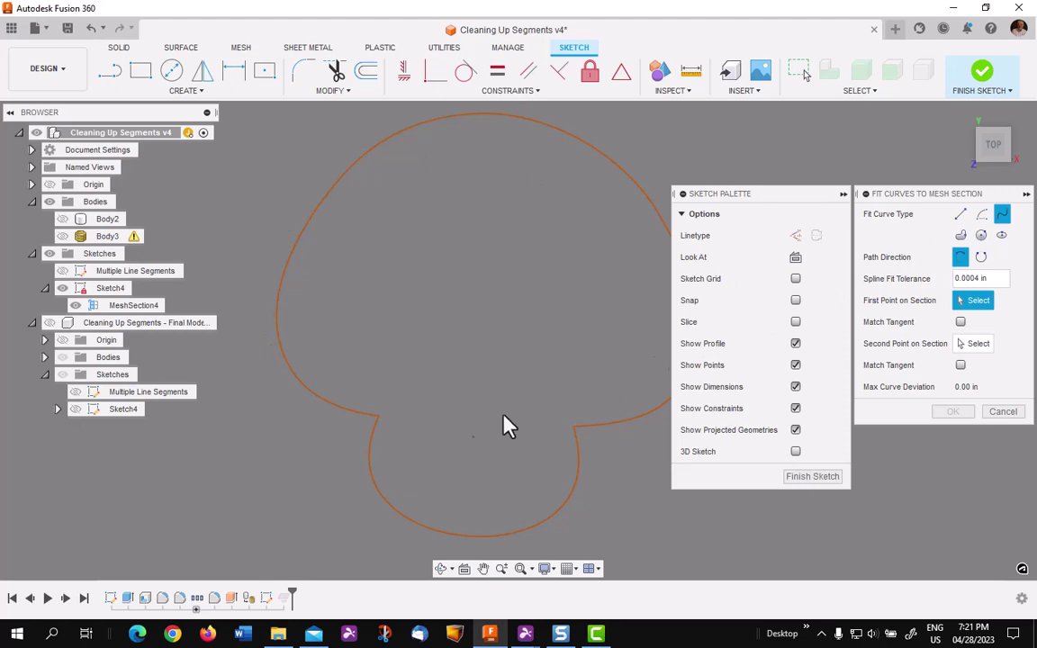
scroll(568, 431, up, 10)
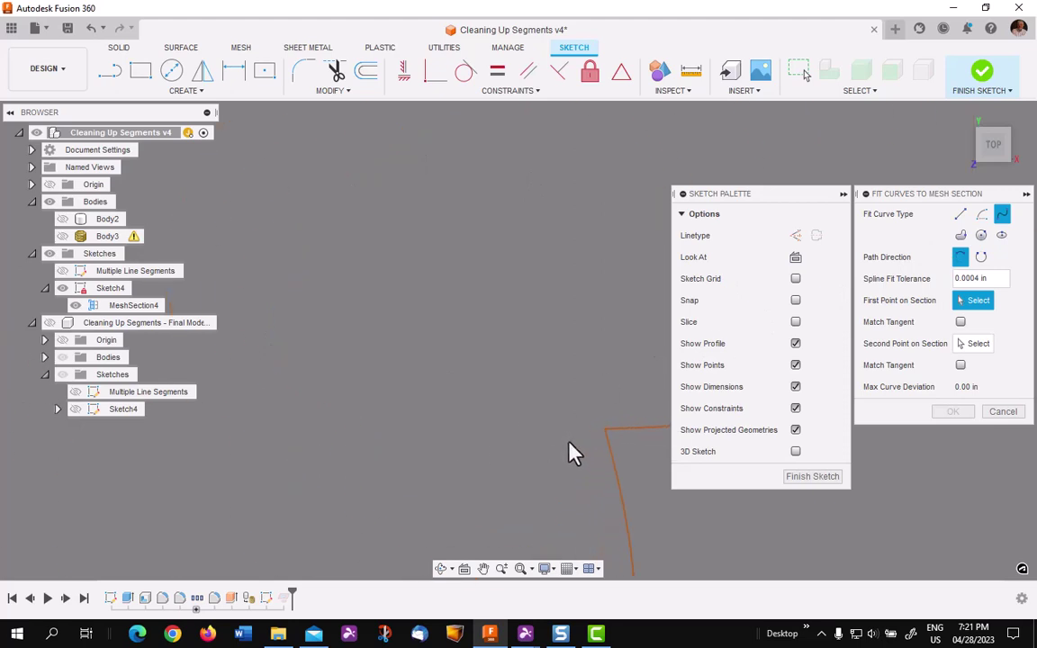
middle_drag(568, 444, 426, 461)
click(483, 429)
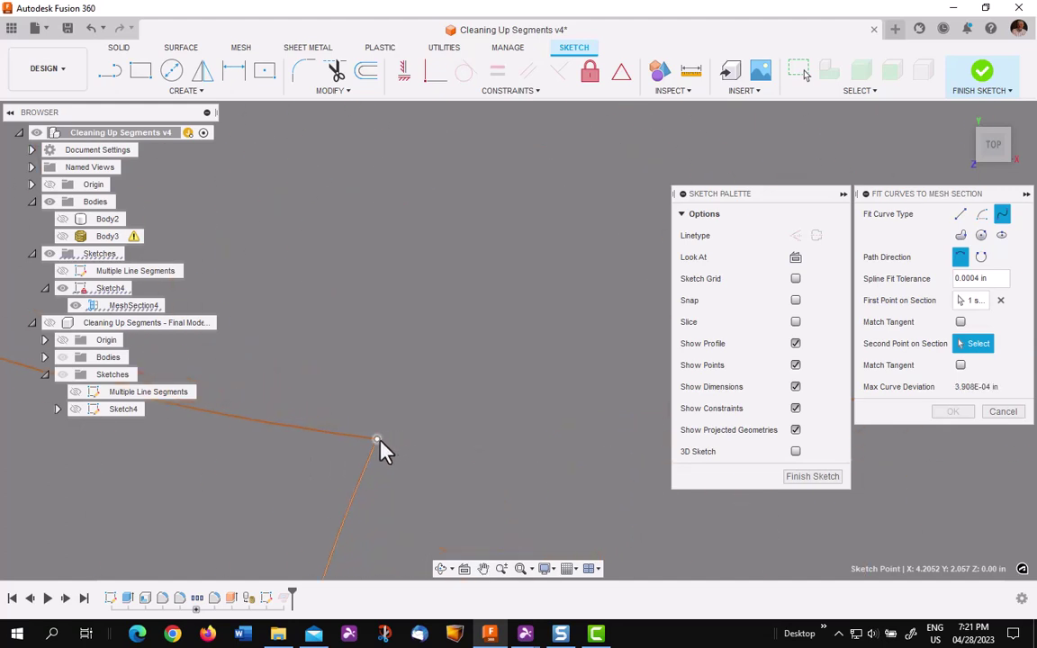
click(377, 439)
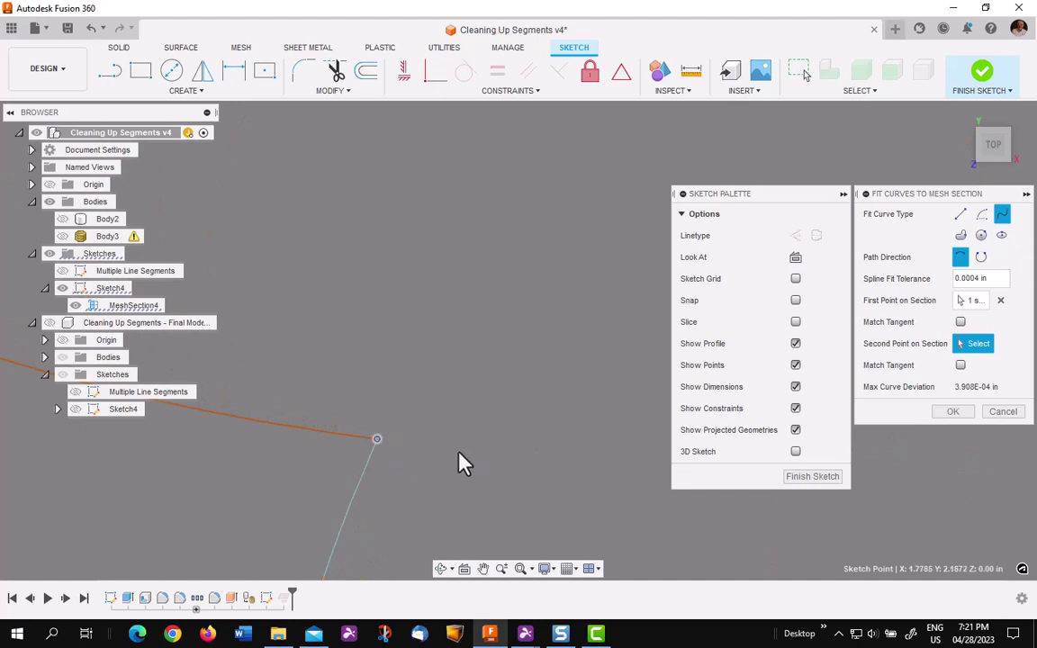
Step: Keep the shorter path direction for the fitted spline and accept it
click(981, 256)
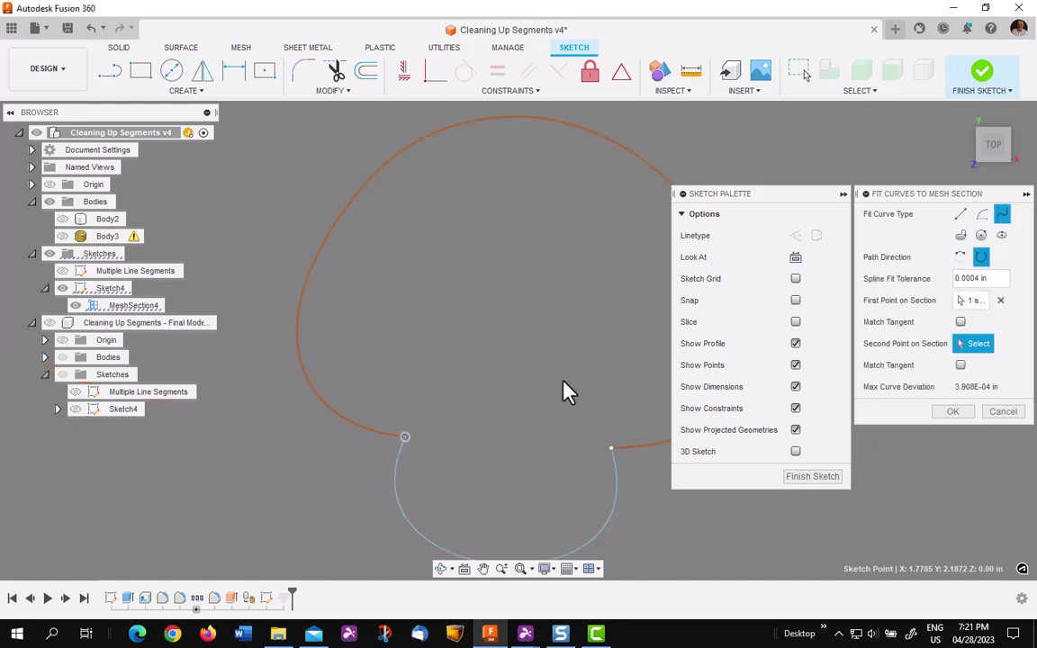
middle_drag(567, 389, 447, 411)
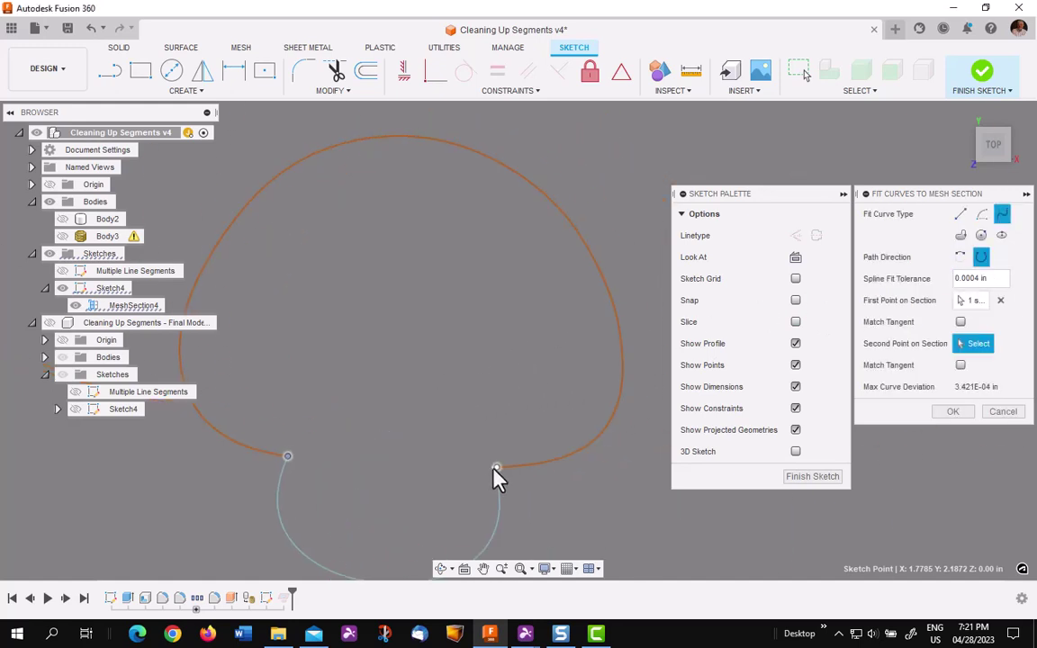
scroll(493, 472, up, 3)
scroll(494, 478, up, 1)
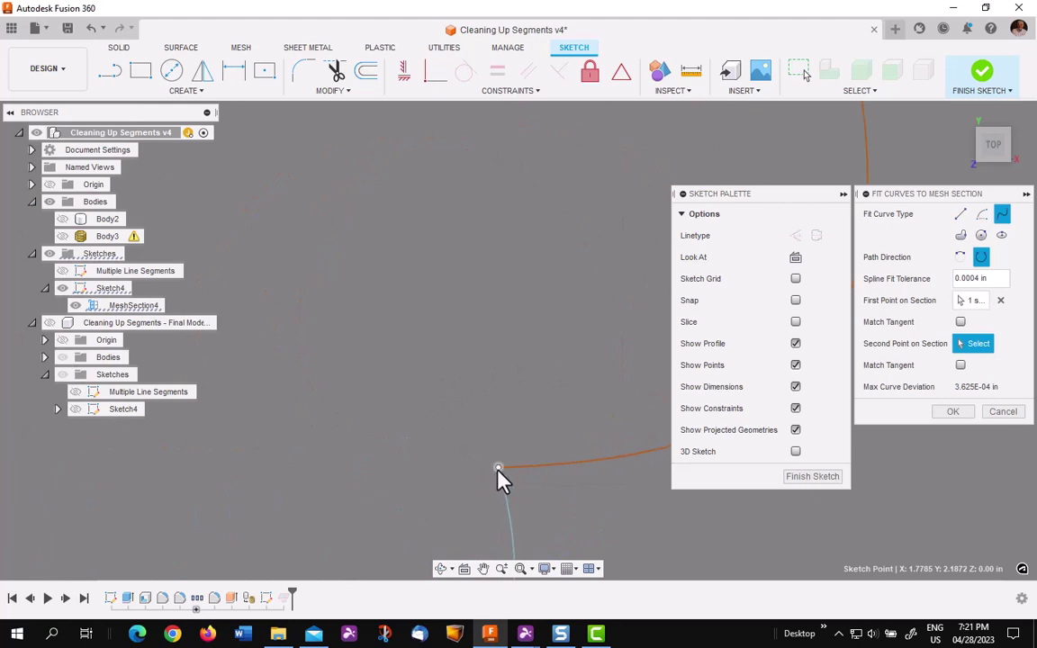
click(498, 469)
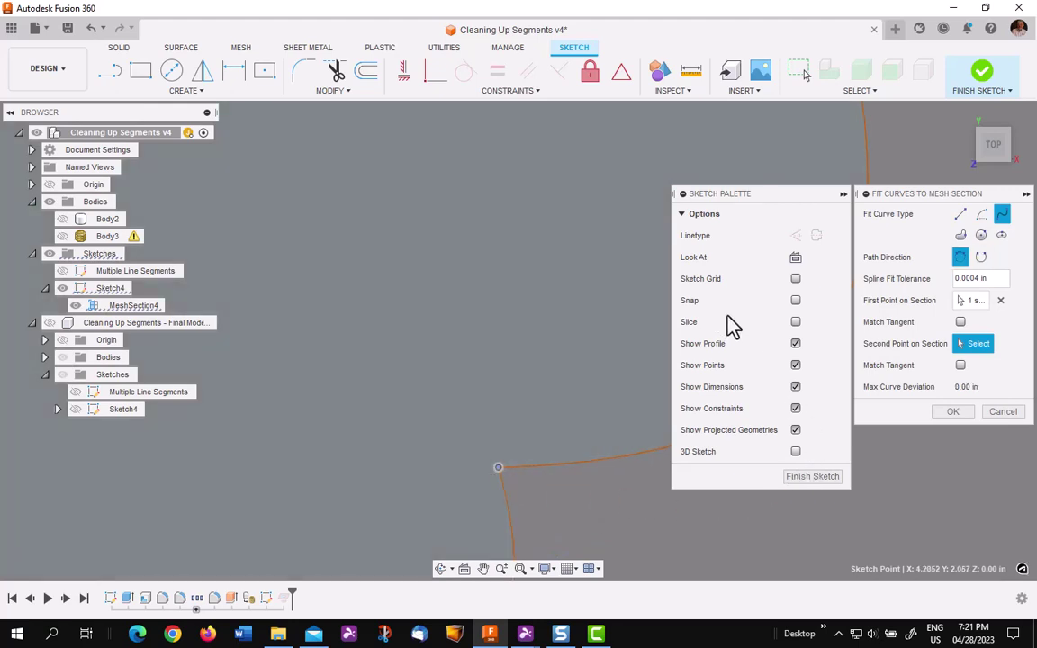
click(950, 413)
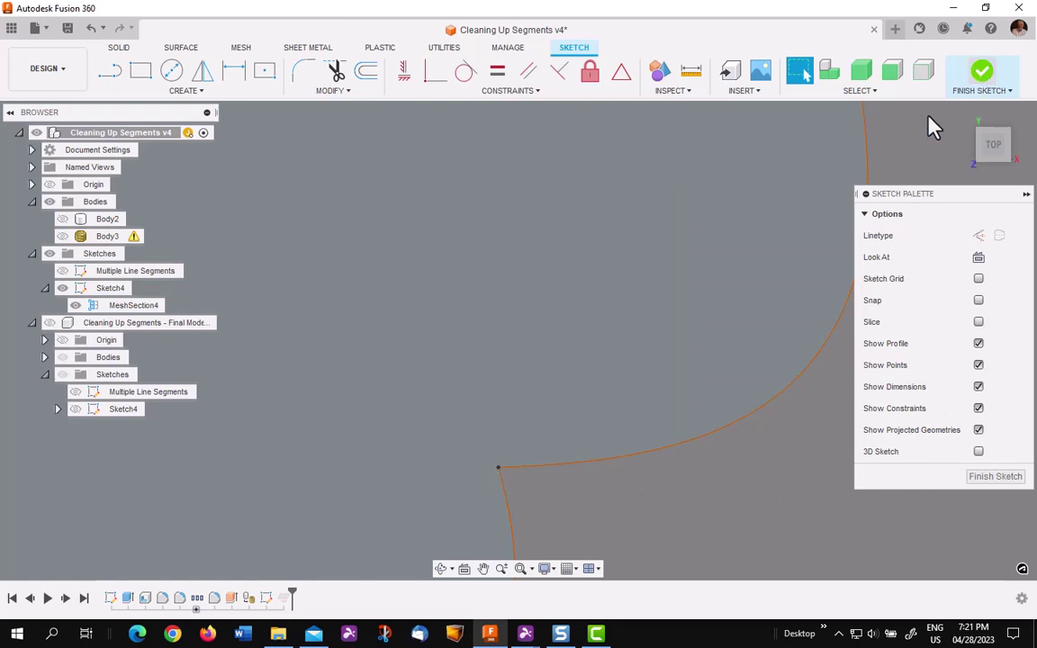
Step: Finish the sketch, select the mushroom-shaped profile, and orbit to an angled view
click(994, 476)
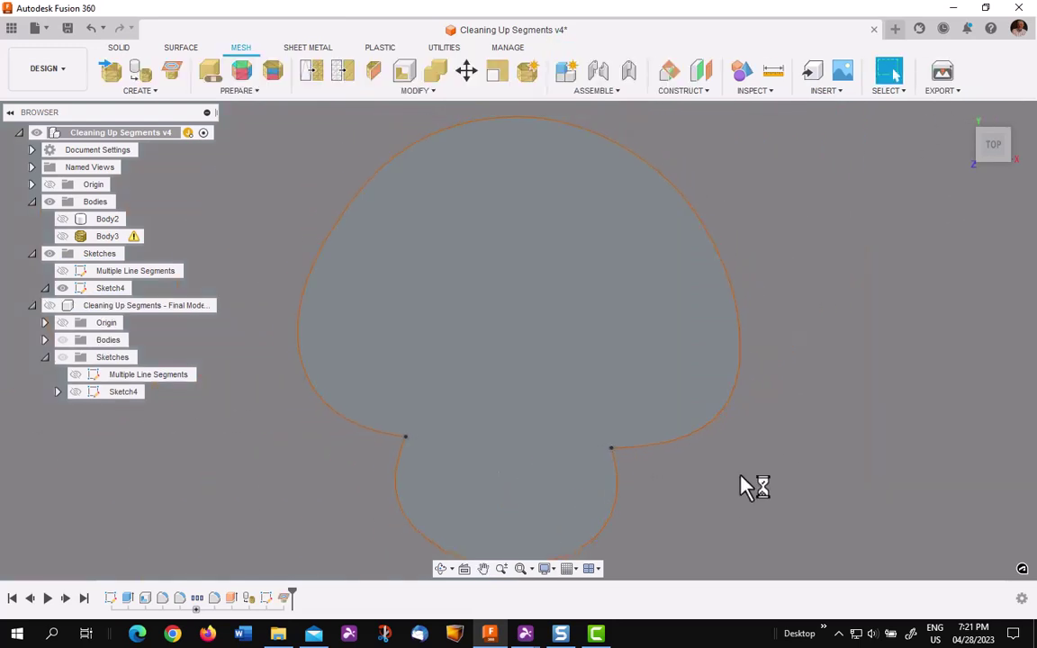
click(45, 288)
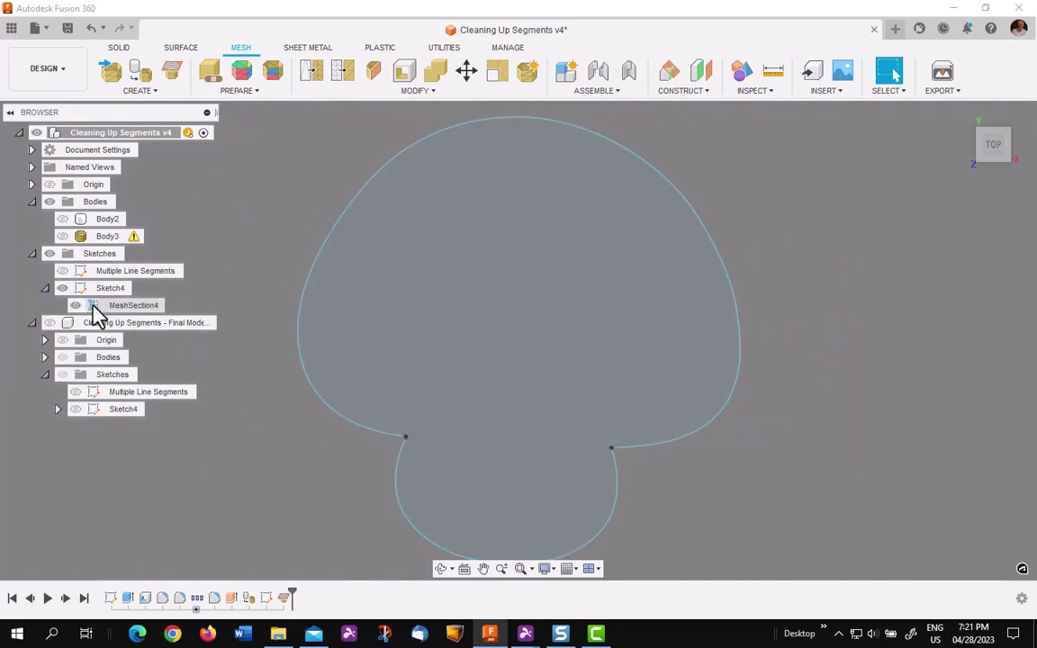
click(91, 306)
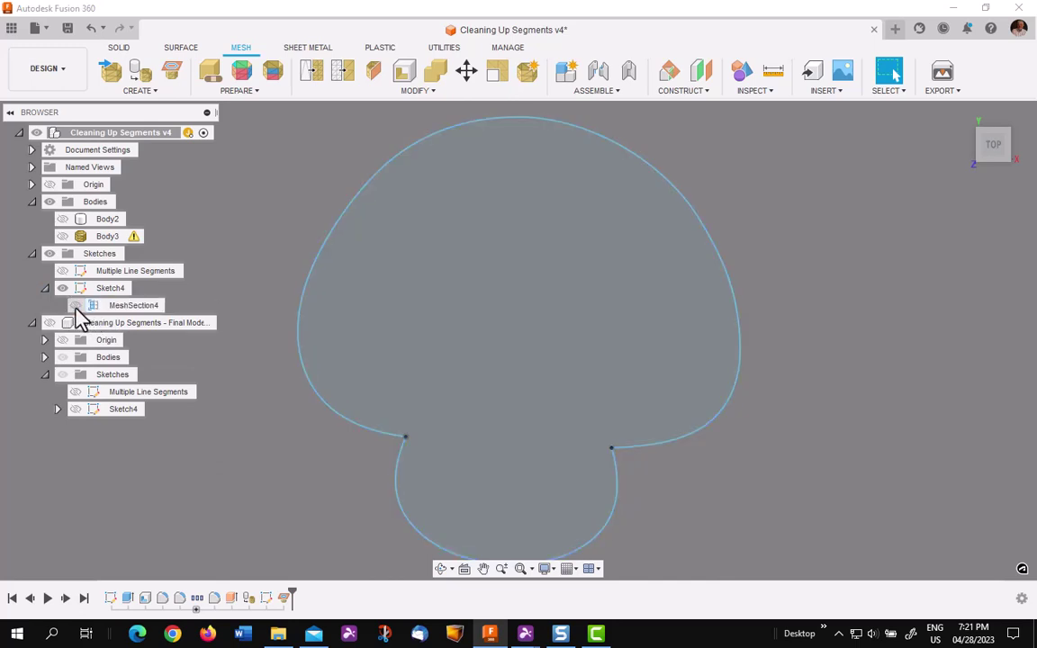
click(430, 354)
drag(960, 121, 830, 407)
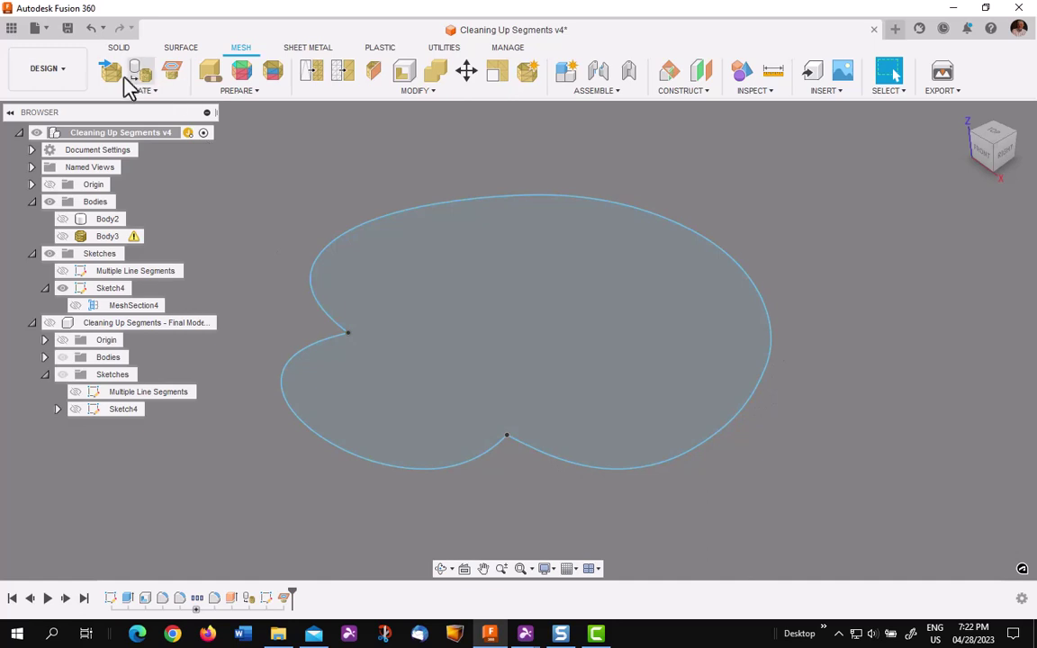
Step: Extrude the mushroom profile 1.00 in upward as new solid Body4
click(121, 48)
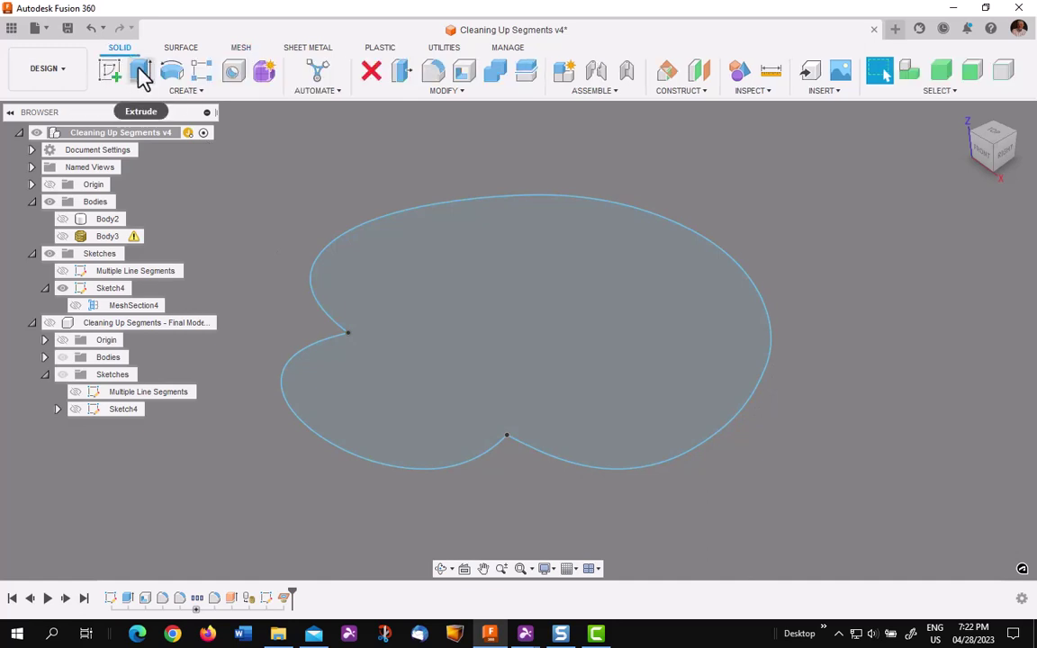
click(141, 72)
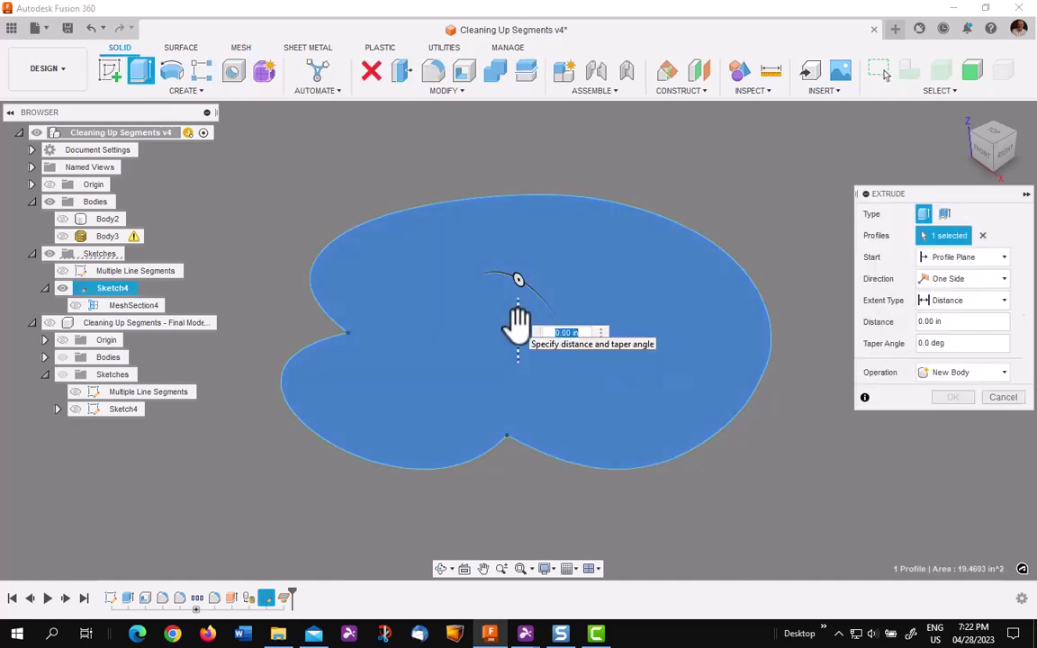
drag(514, 325, 530, 253)
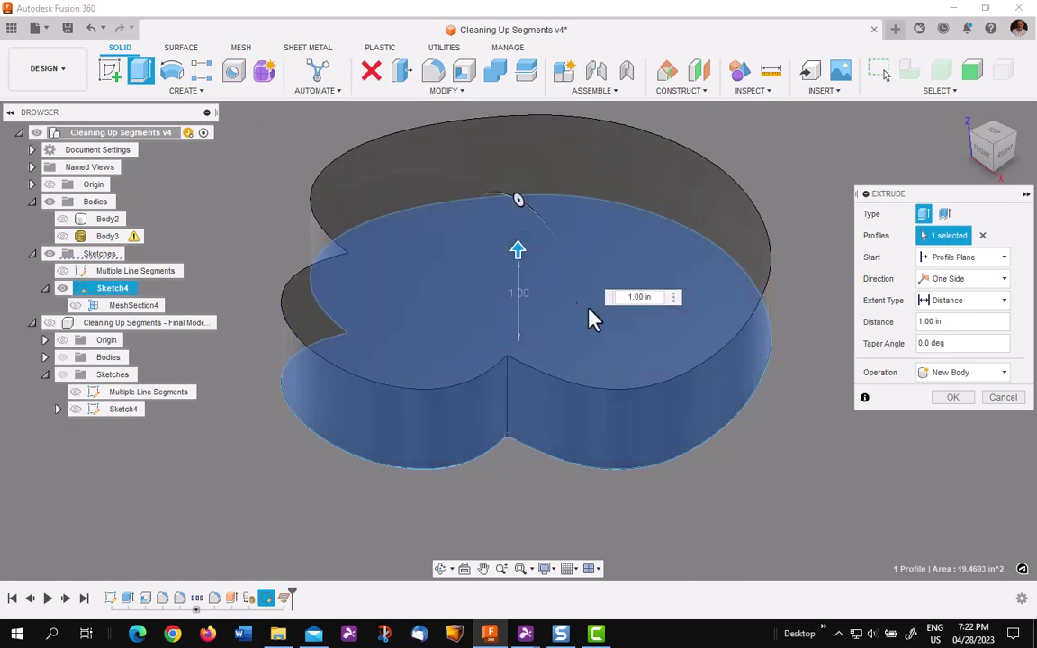
click(951, 398)
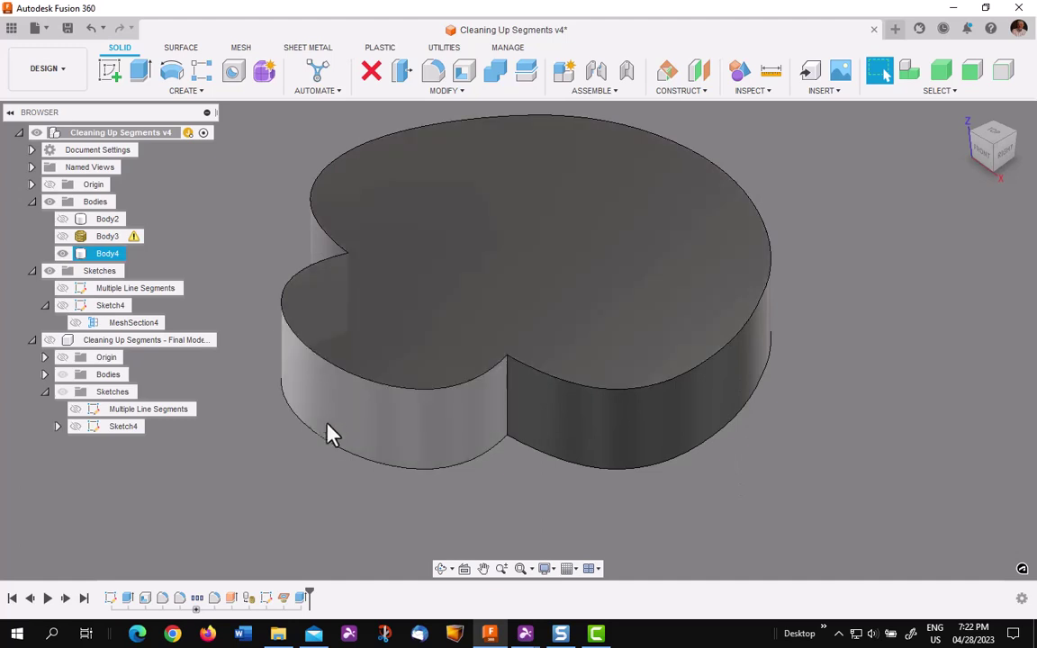
middle_drag(248, 453, 205, 491)
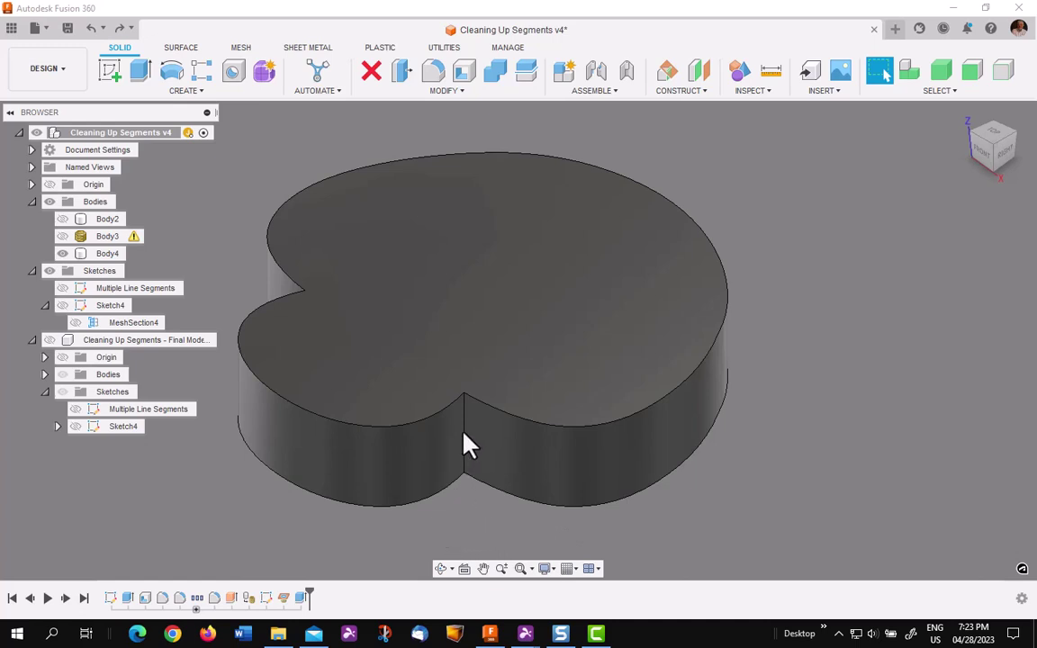
Step: Fillet the two vertical notch edges at 0.125 in
click(431, 74)
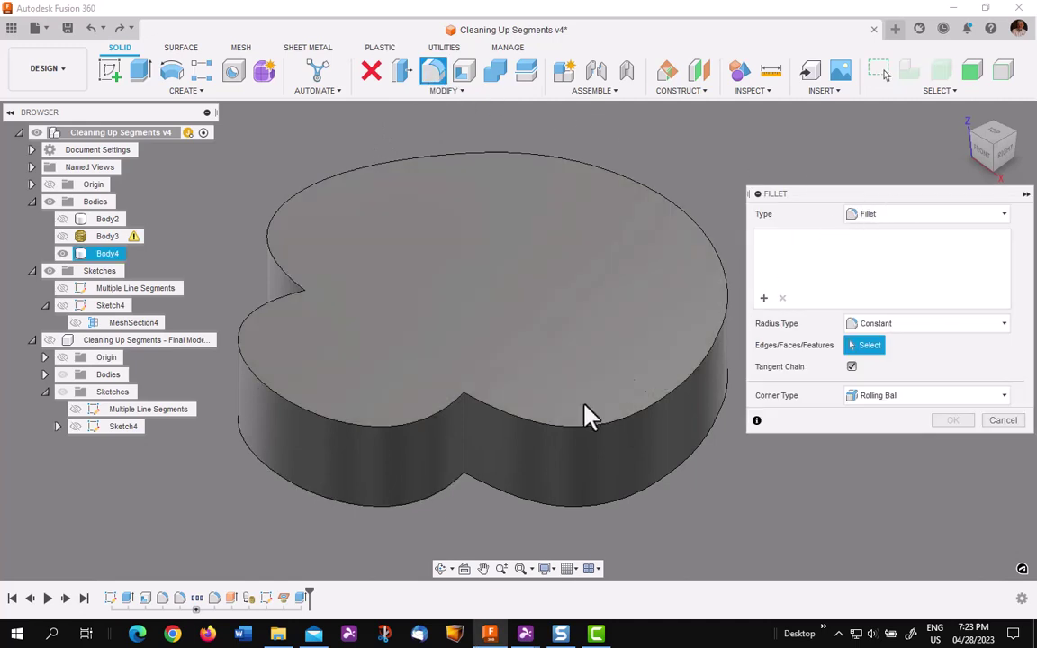
click(463, 441)
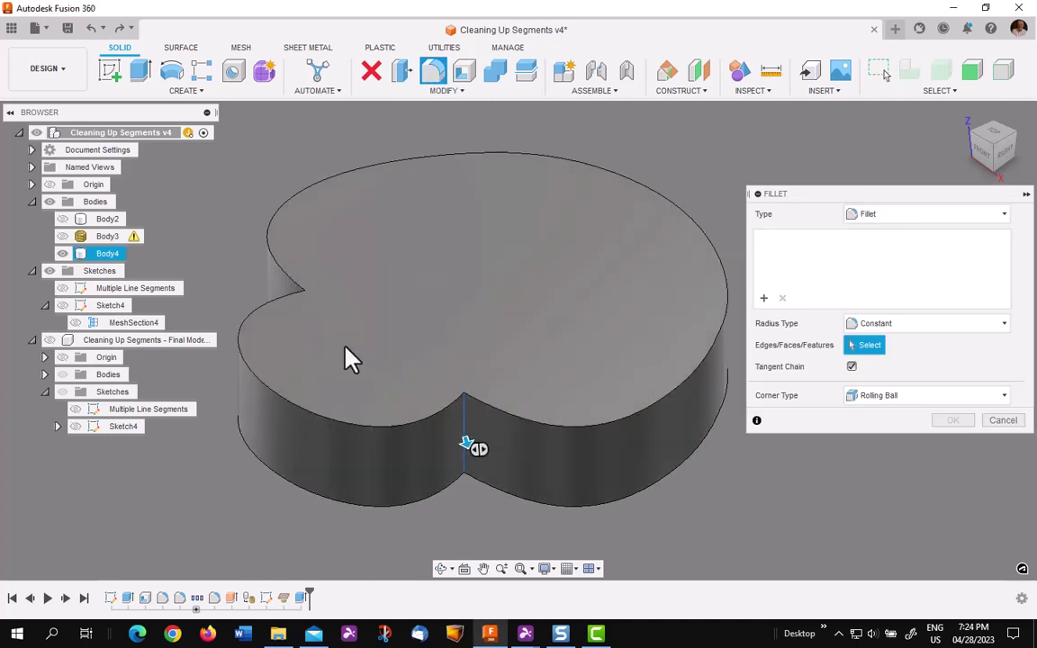
click(306, 322)
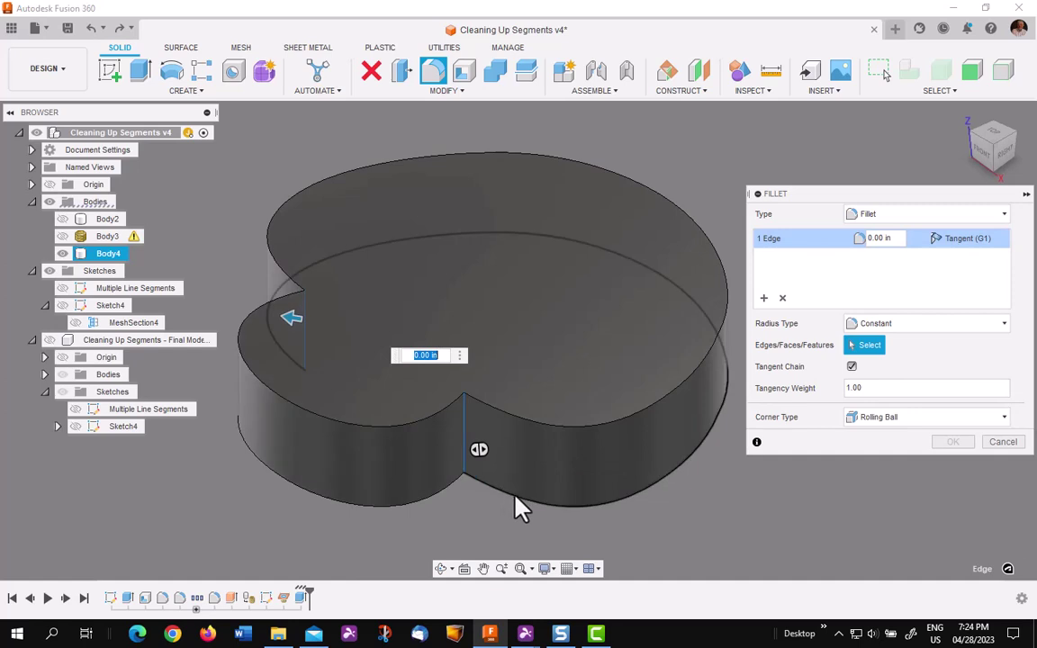
text(.125)
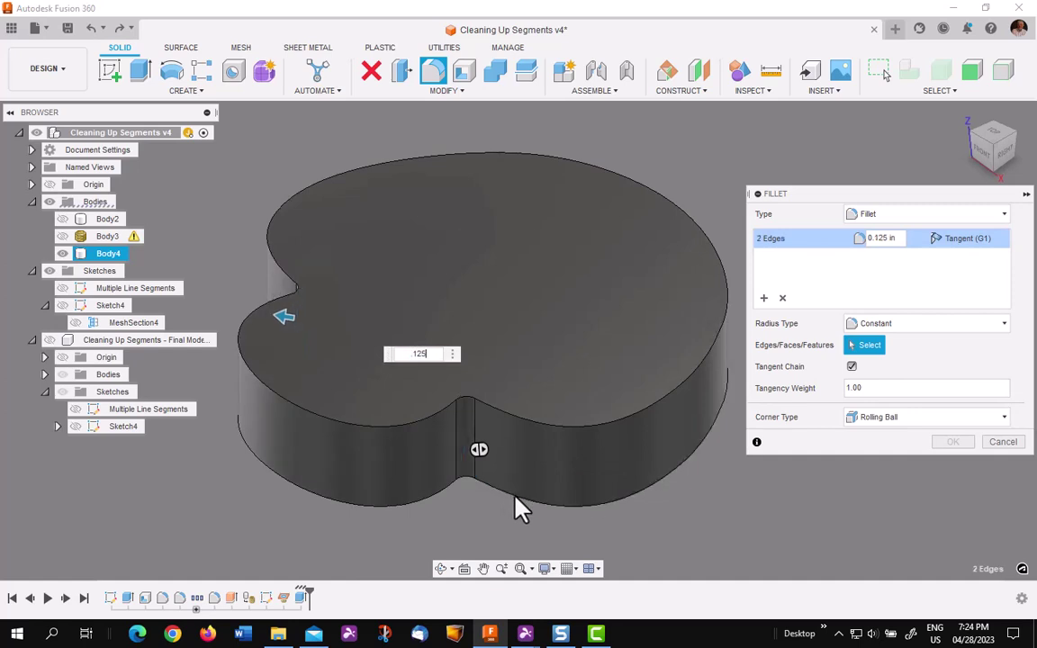
key(Return)
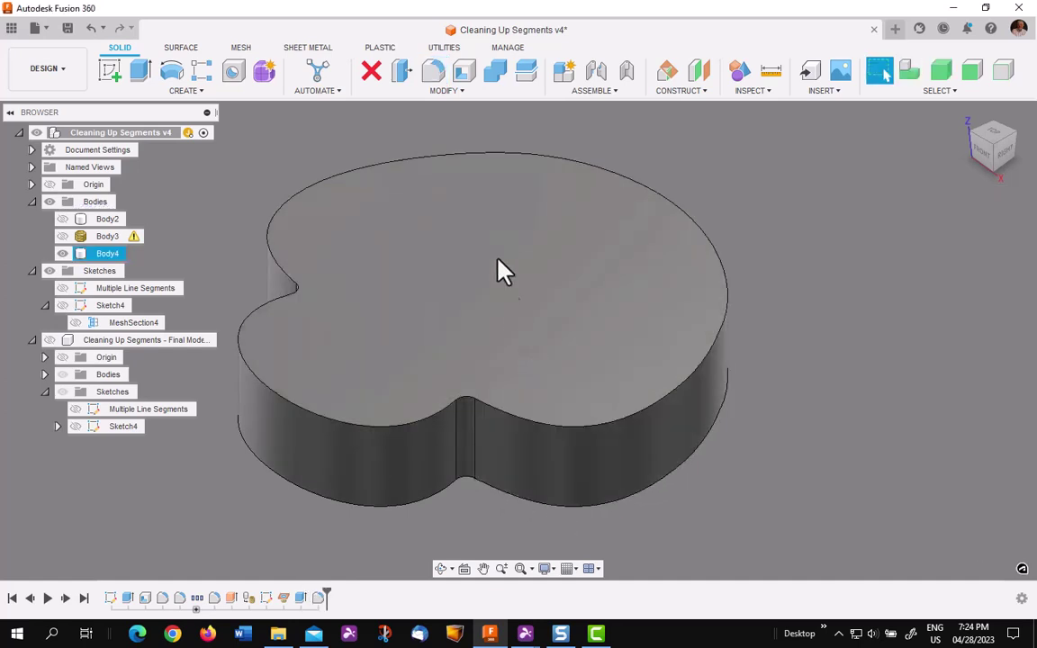
Step: Fillet the bottom edge loop of Body4 at 0.5 in
click(652, 280)
key(f)
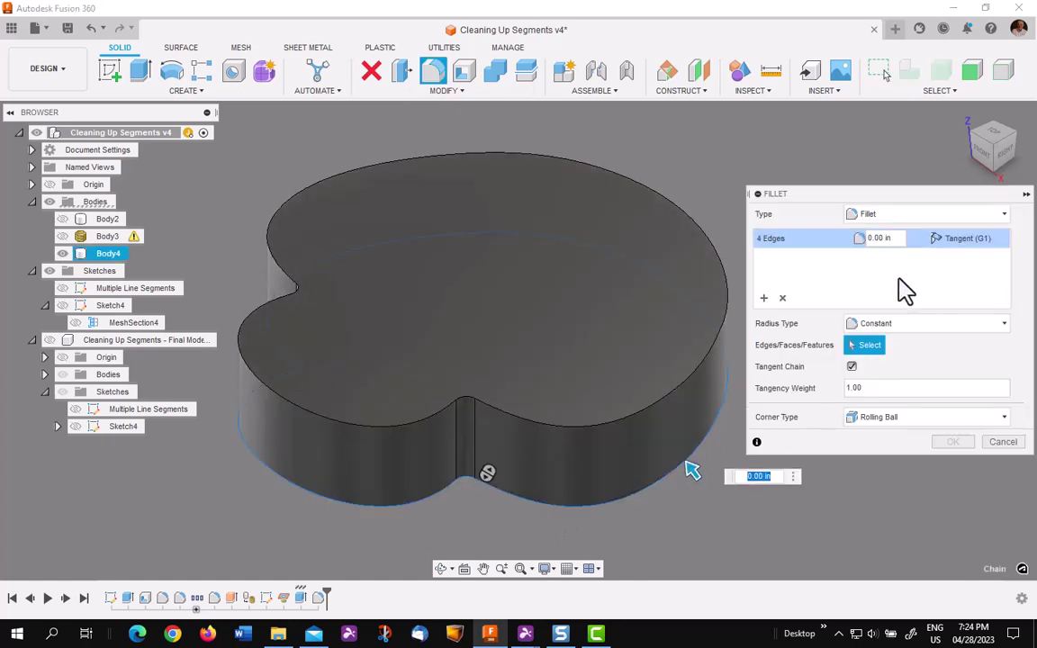
click(915, 239)
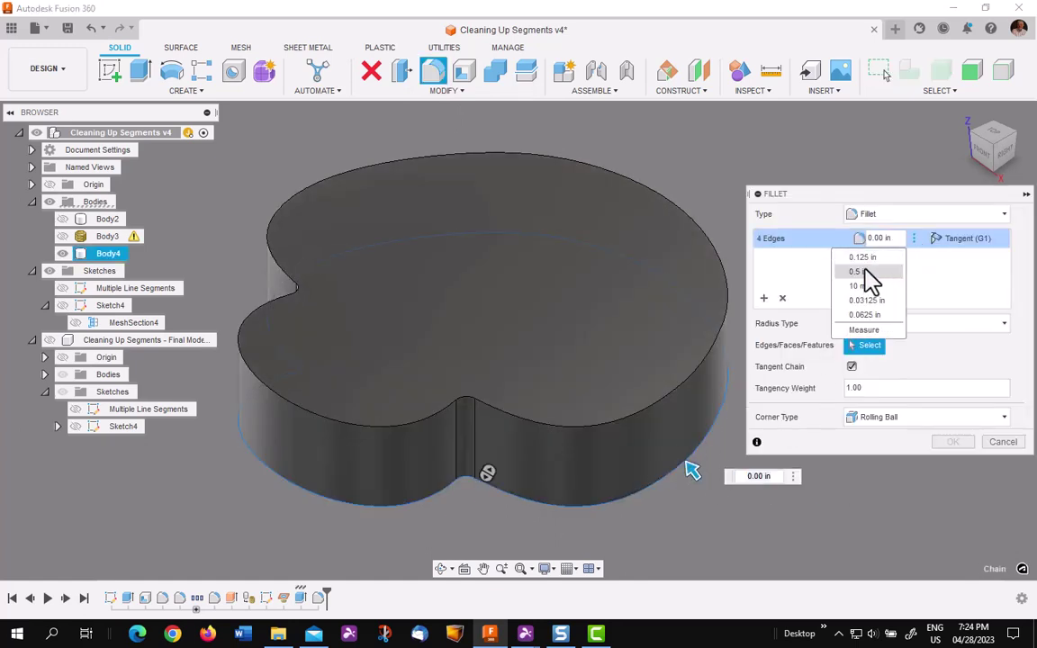
click(870, 272)
click(954, 443)
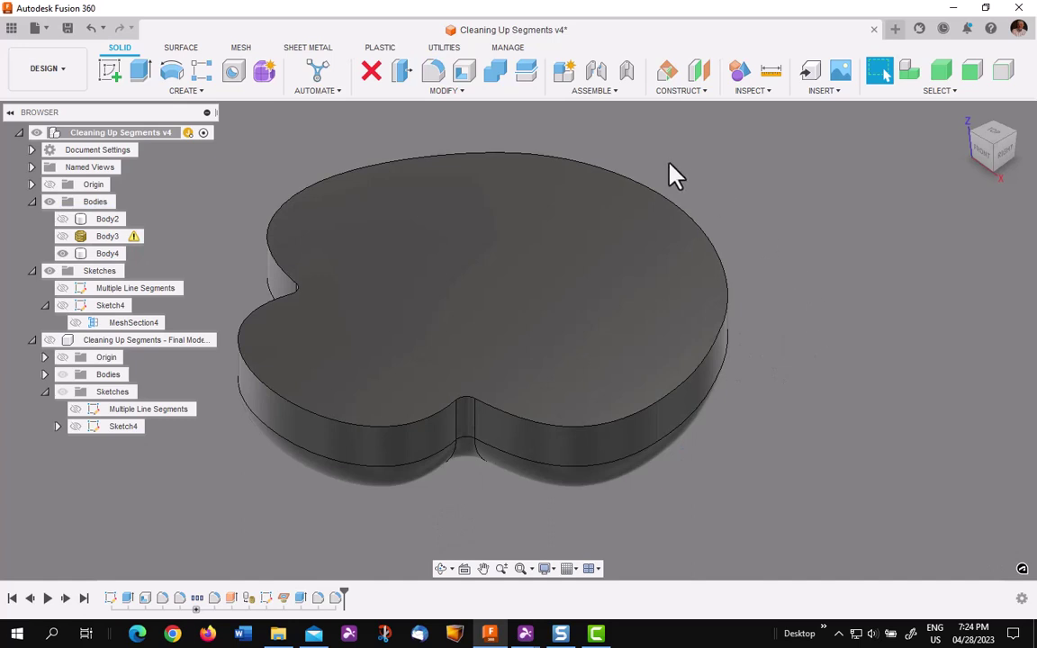
Step: Shell Body4 with the top face removed and 0.125 in inside thickness
click(465, 74)
click(486, 236)
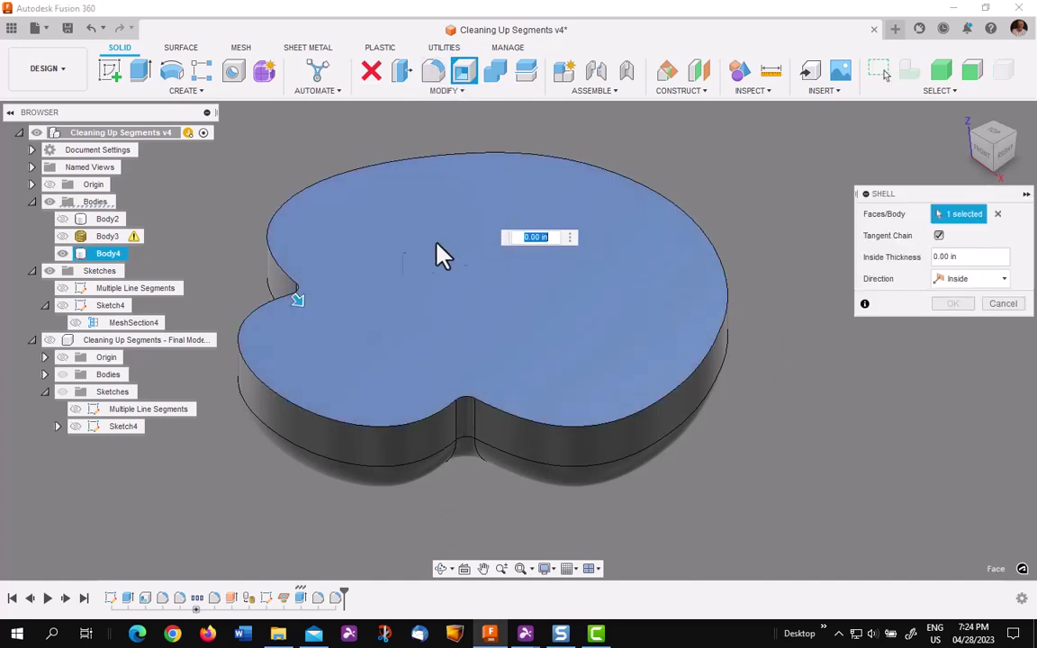
mouse_move(294, 293)
mouse_down()
mouse_move(345, 317)
mouse_move(301, 288)
mouse_up()
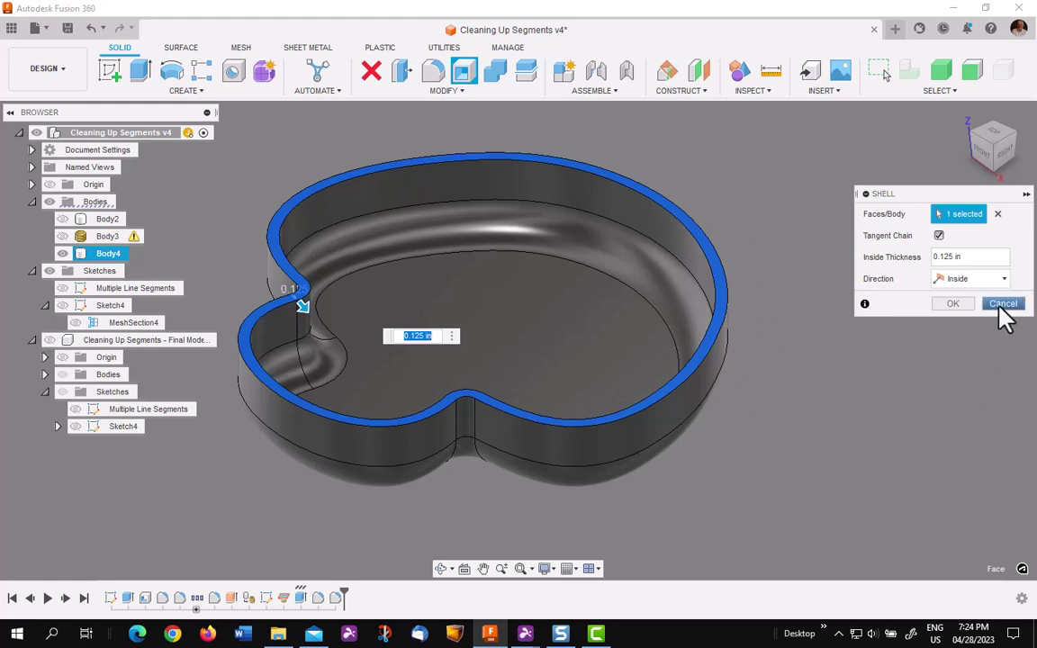
click(958, 303)
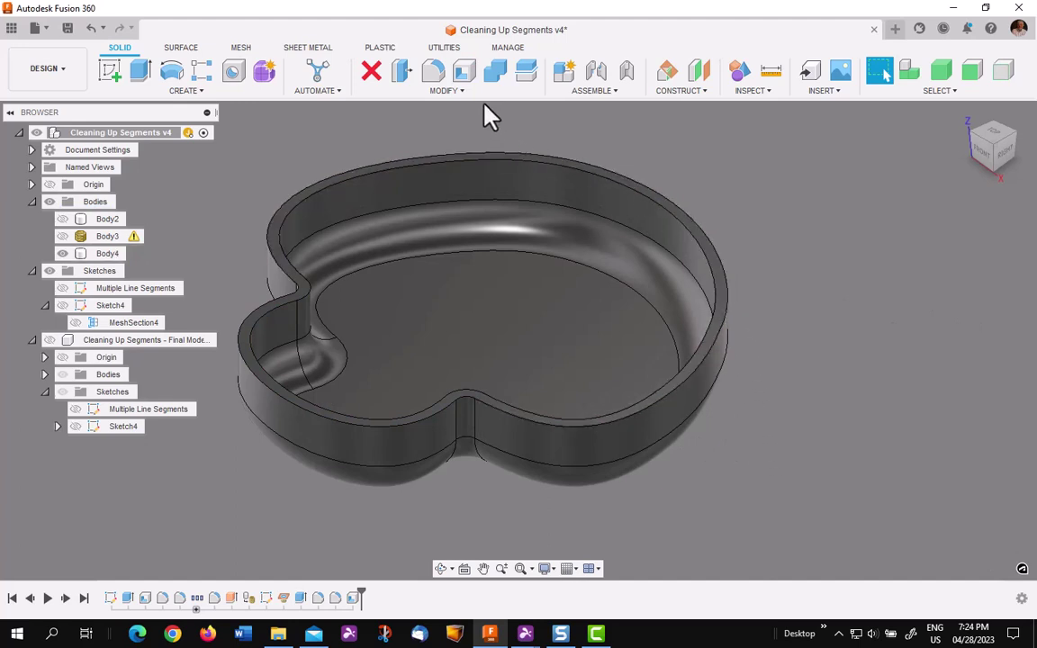
Step: Apply a Full Round Fillet to the rim using its top face as centre face
click(431, 75)
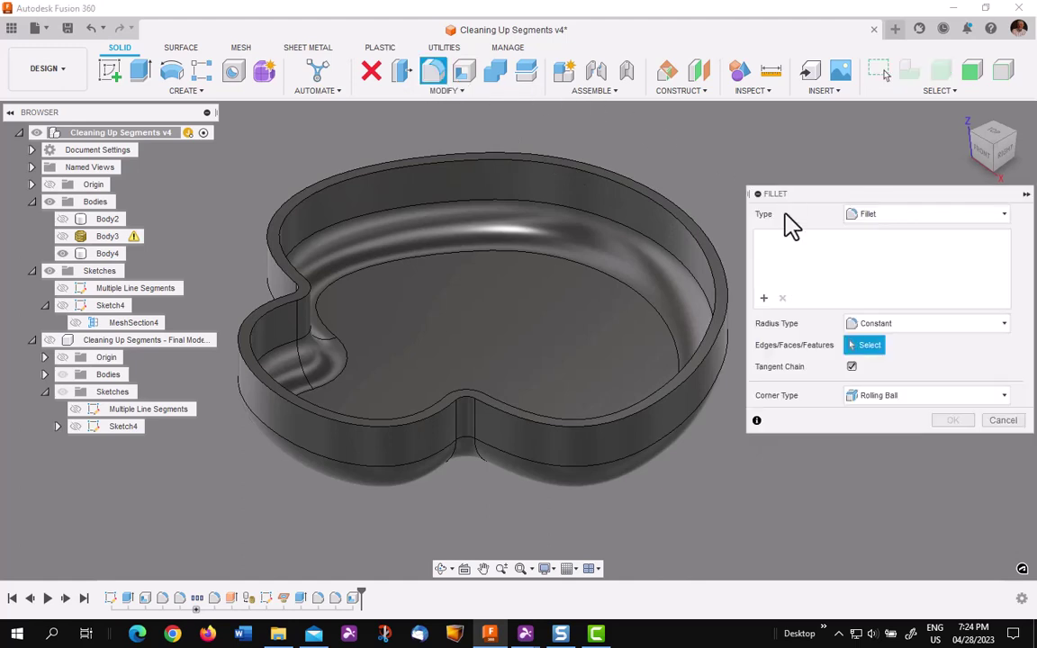
click(896, 216)
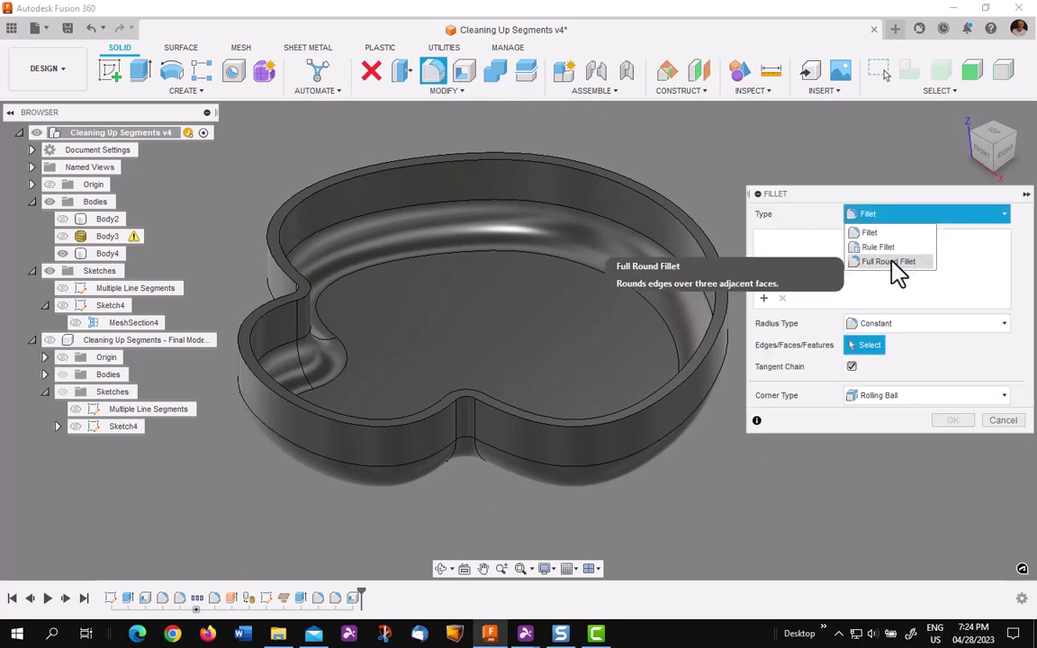
click(898, 261)
scroll(729, 287, up, 6)
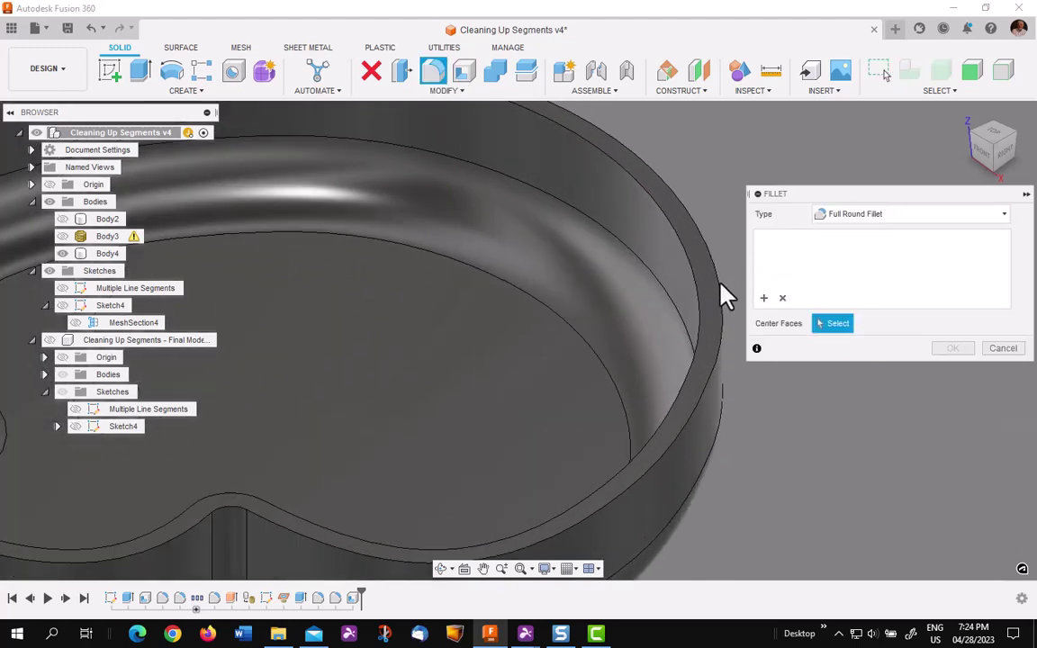
drag(706, 296, 717, 328)
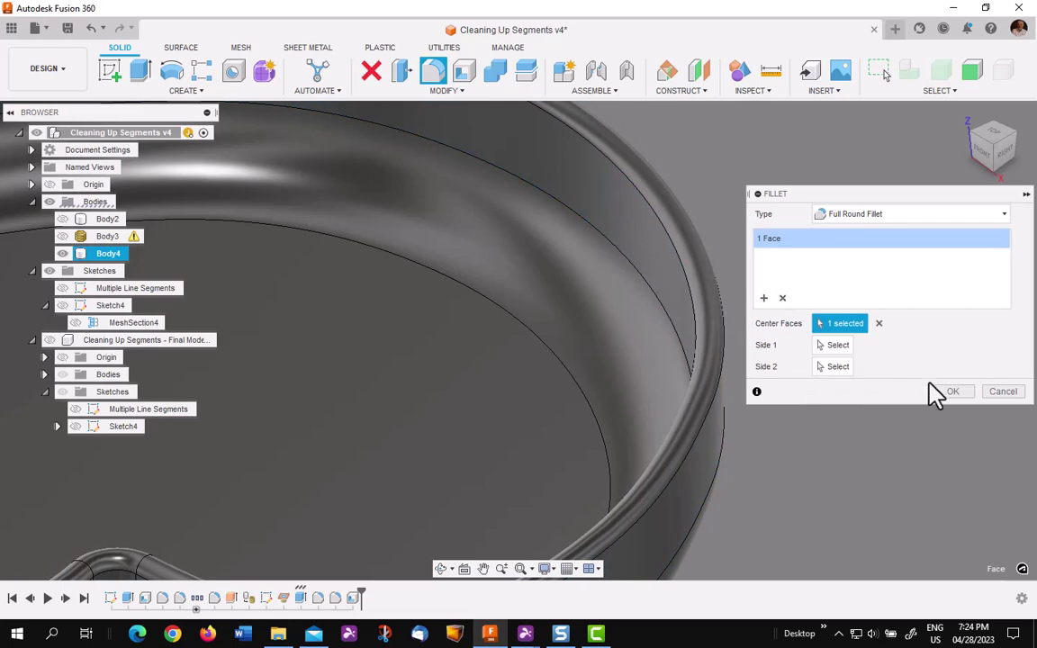
click(954, 393)
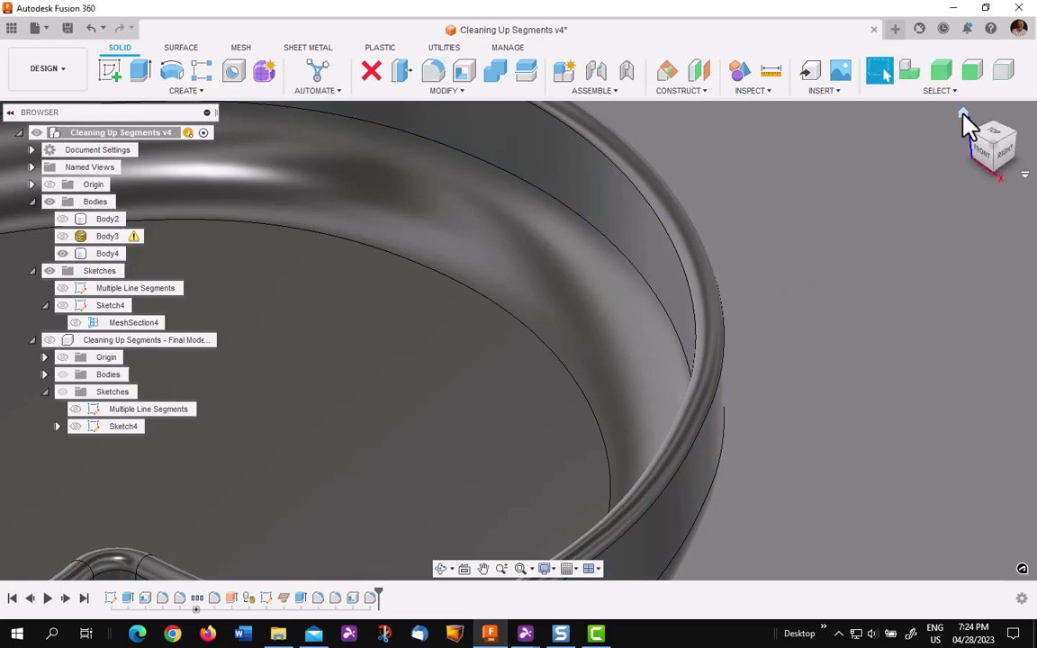
Step: Return to the Home view and inspect the finished dish
click(963, 114)
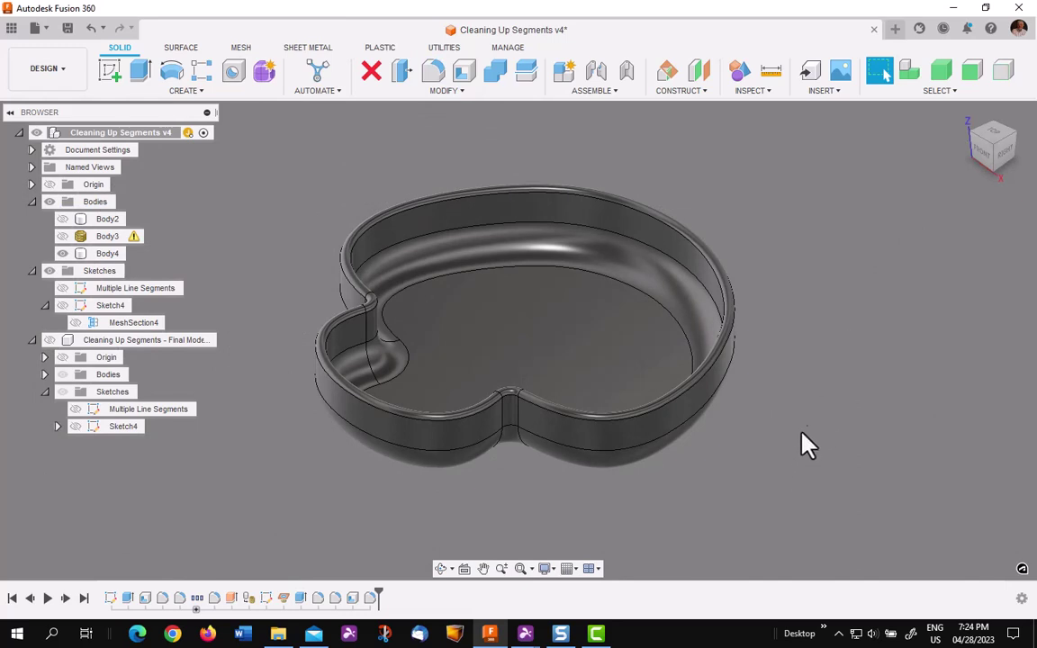
click(665, 256)
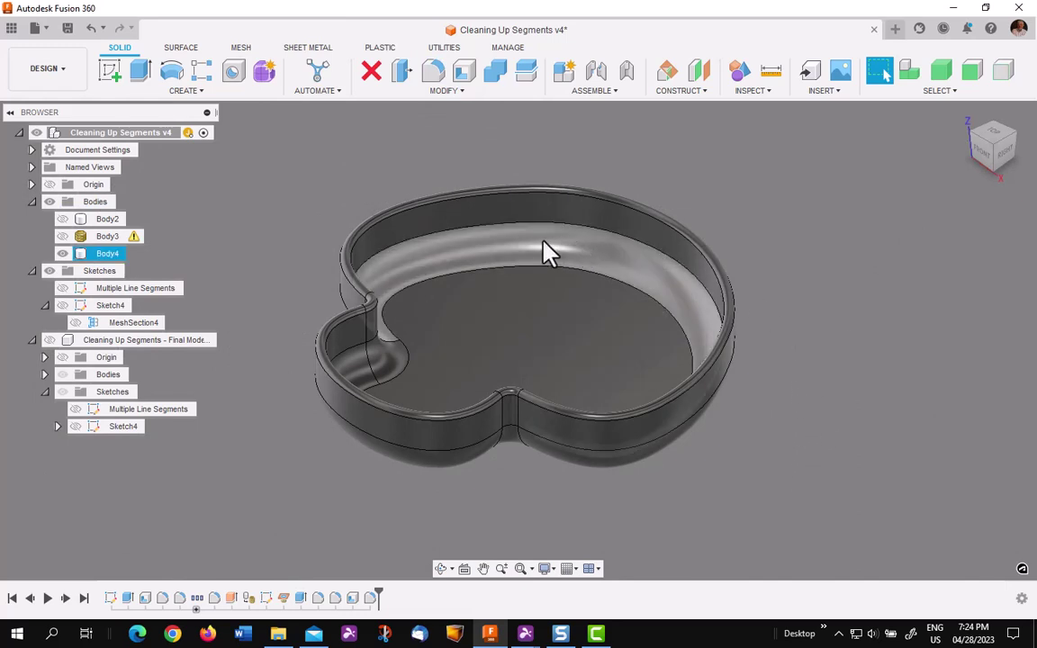
click(826, 325)
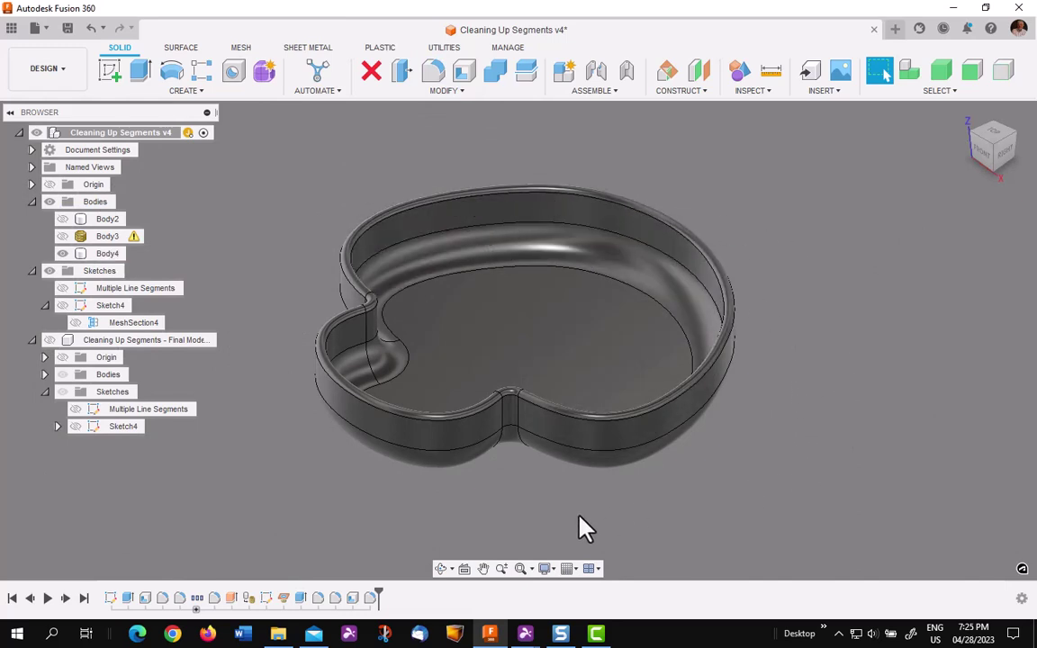